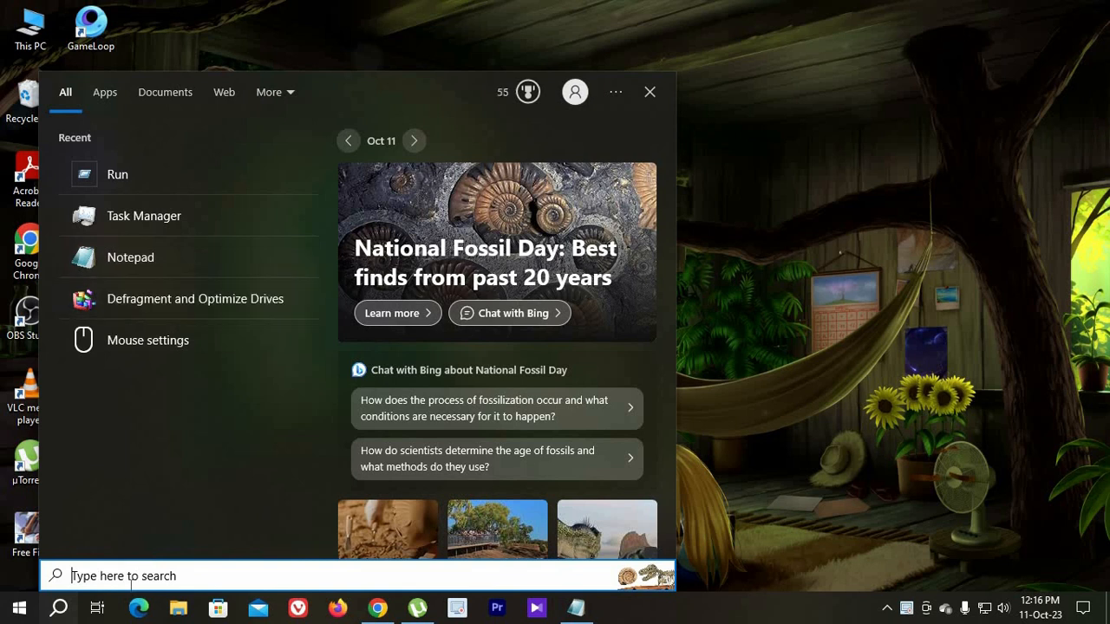
# Search the system for "ser", open the Services console and maximize its window
pyautogui.write('ser')
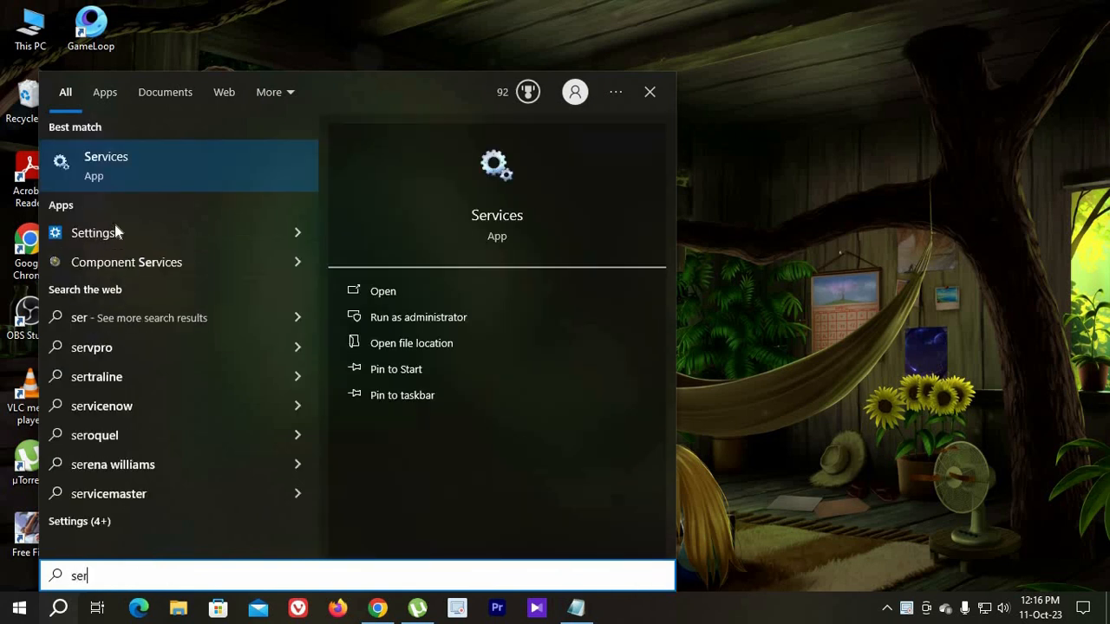
pyautogui.click(119, 174)
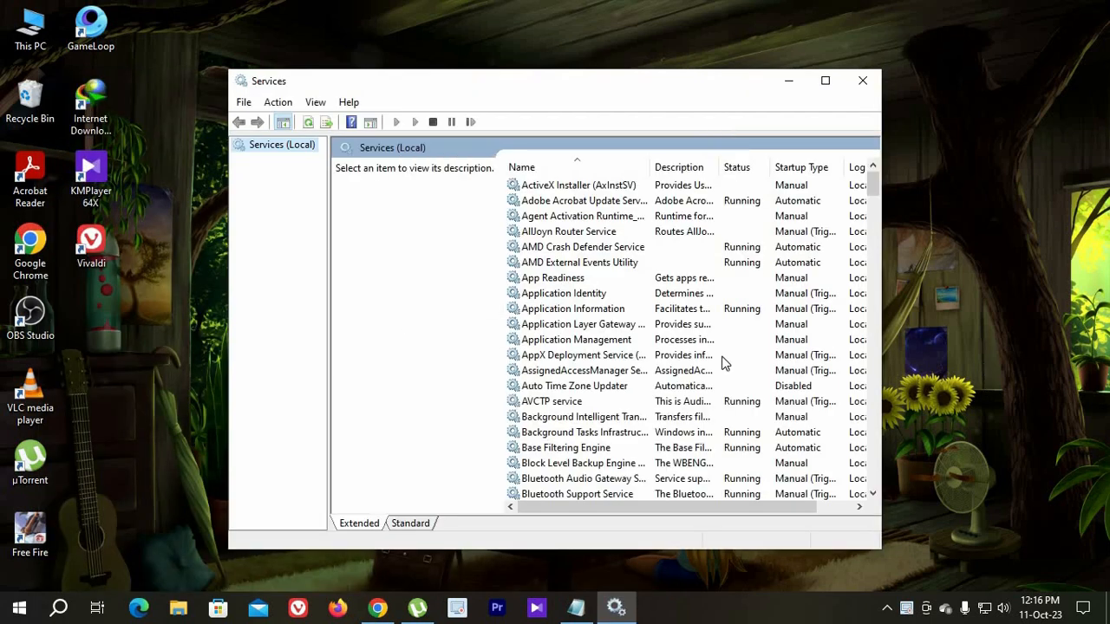
pyautogui.click(825, 84)
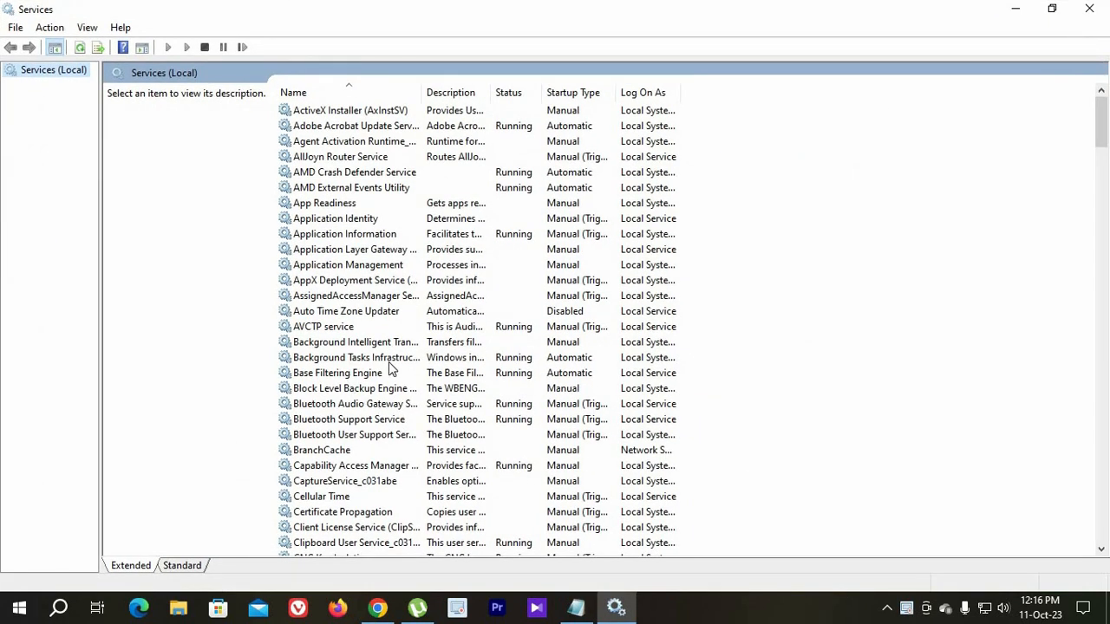
# Find the Windows Update service in the list of local services and open its properties
pyautogui.scroll(-9, 482, 381)
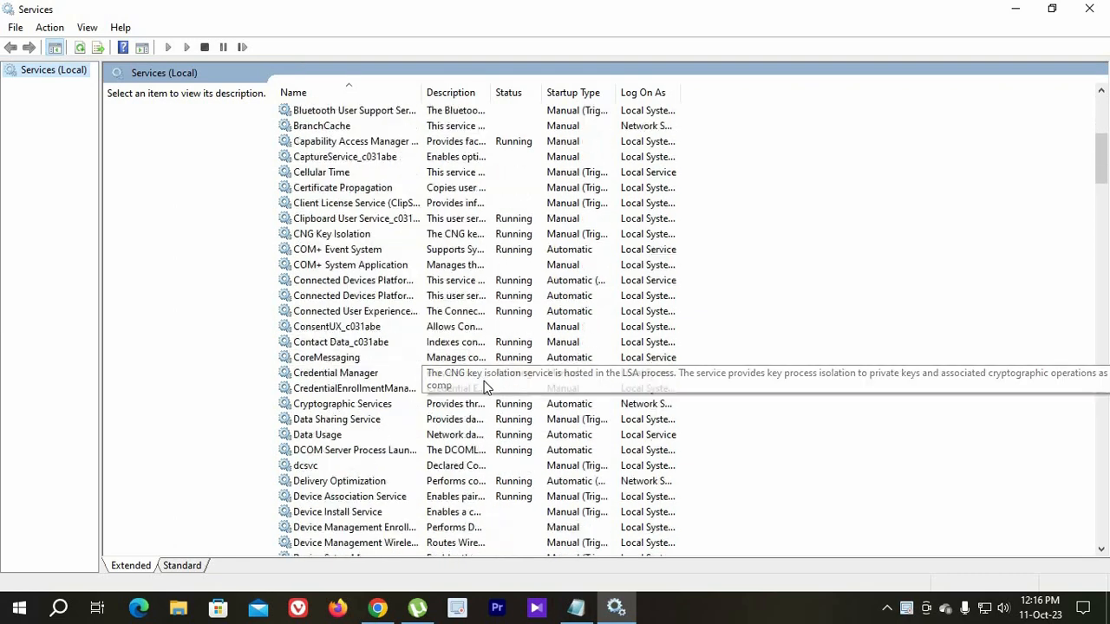
pyautogui.scroll(-18, 482, 395)
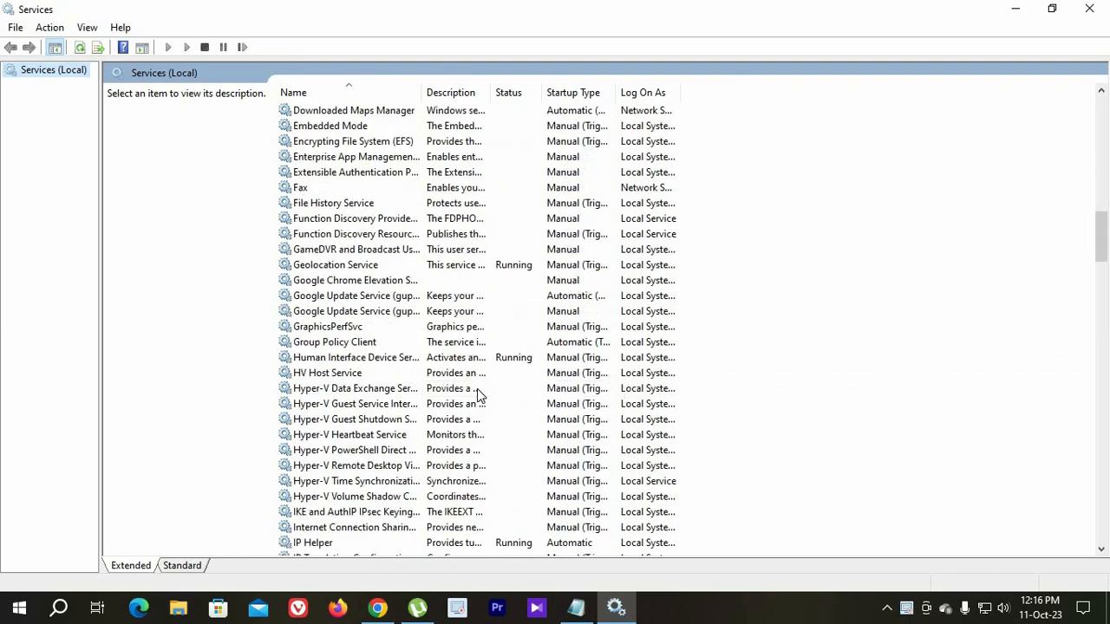
pyautogui.scroll(-12, 482, 395)
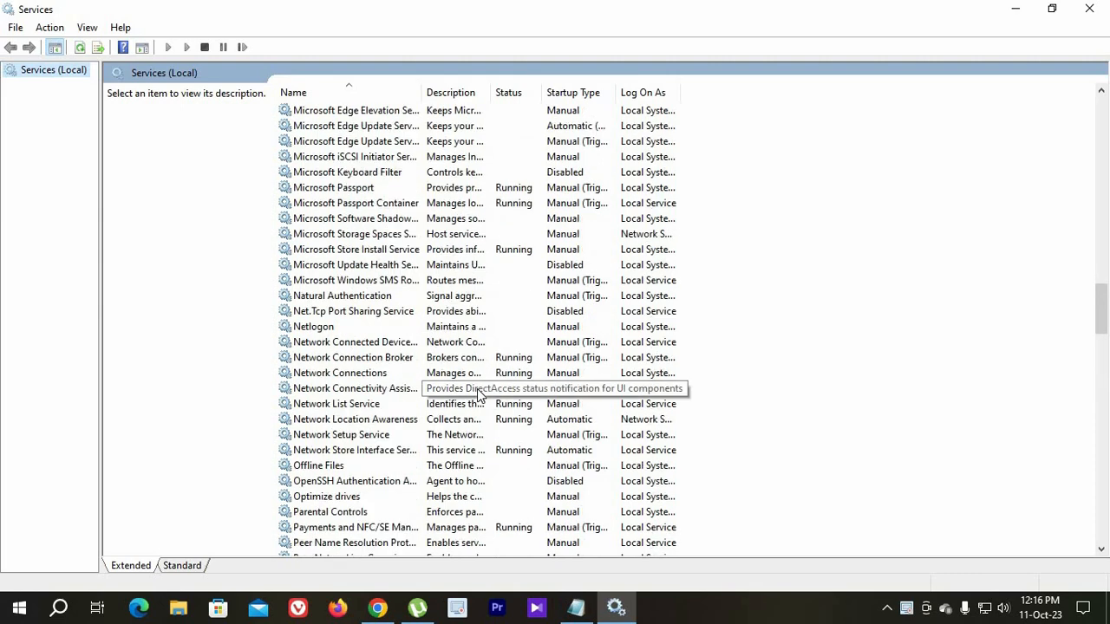
pyautogui.scroll(-11, 480, 394)
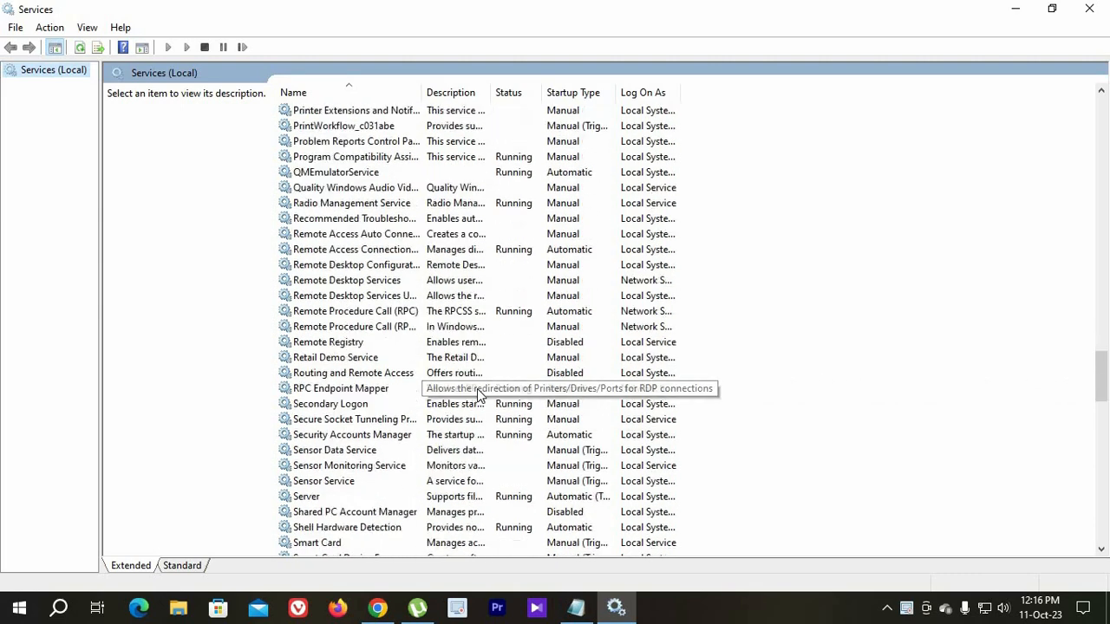
pyautogui.scroll(-12, 479, 395)
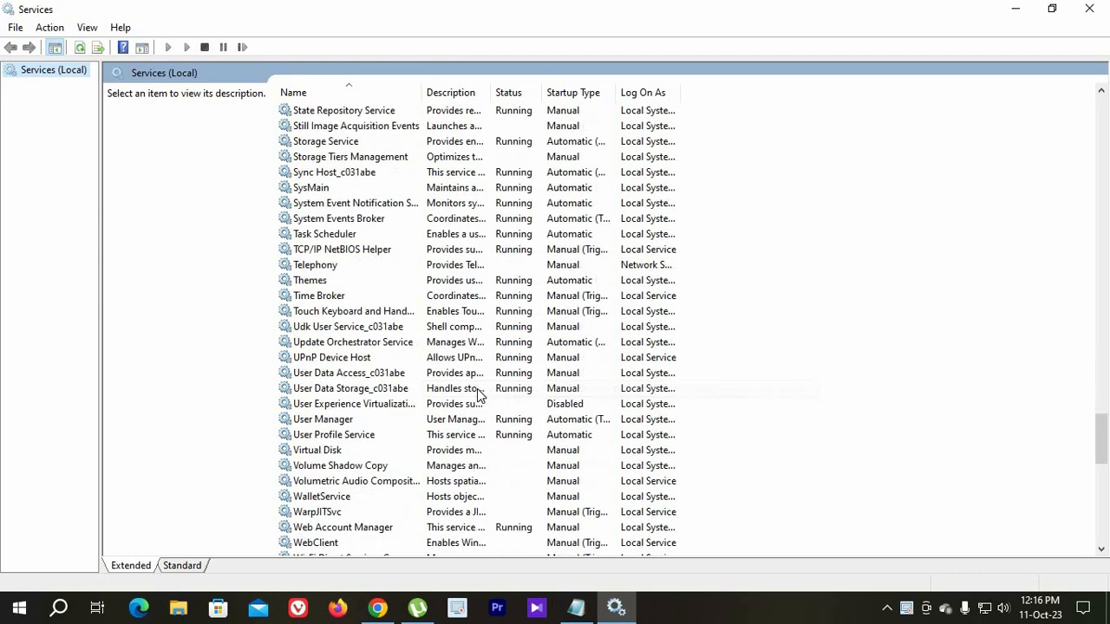
pyautogui.scroll(-14, 479, 394)
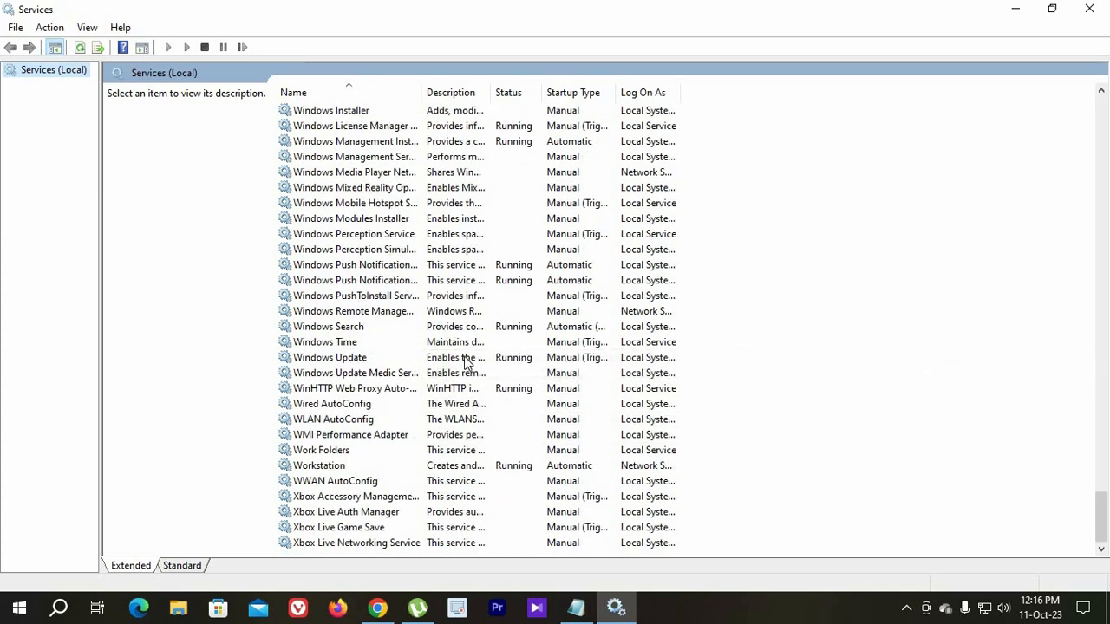
pyautogui.click(464, 356)
pyautogui.rightClick(465, 357)
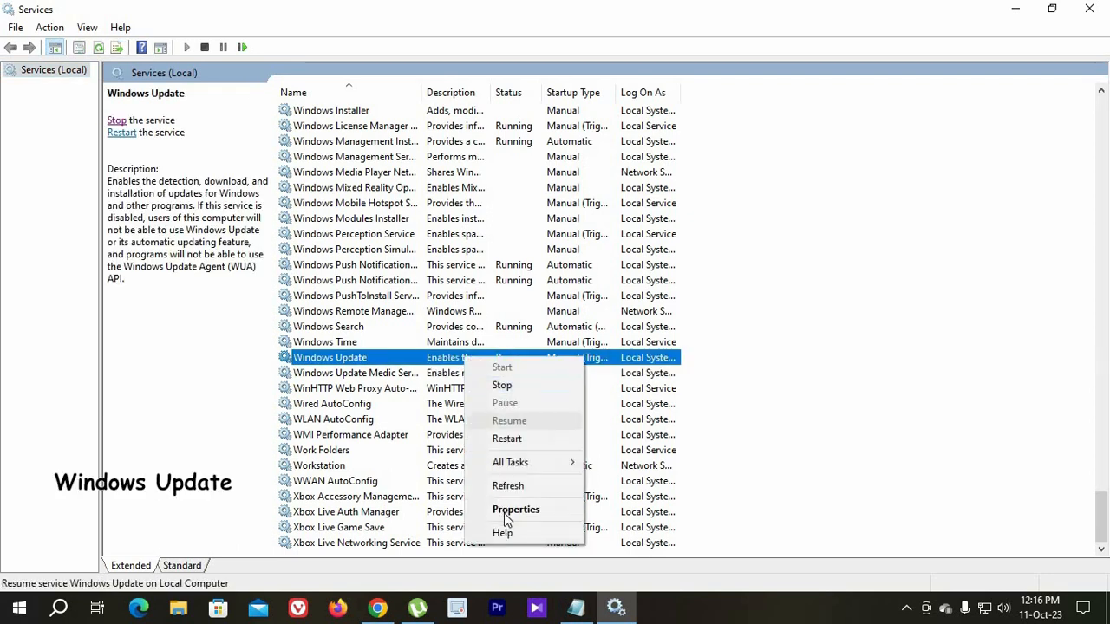
pyautogui.click(512, 511)
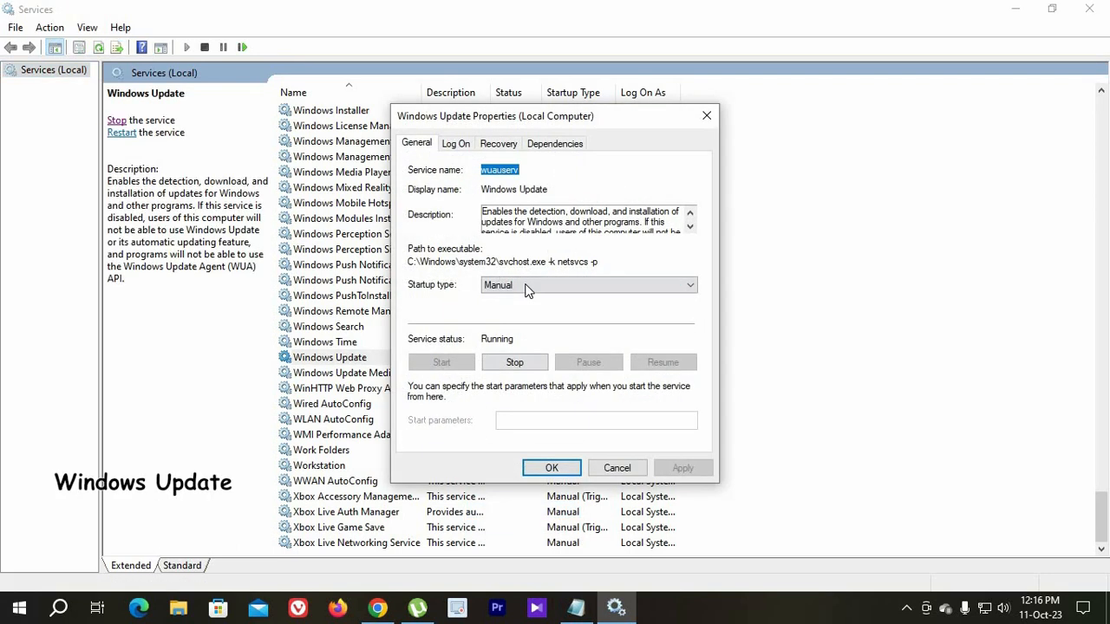
# Set the Windows Update service's startup type to Disabled and stop the service
pyautogui.click(527, 290)
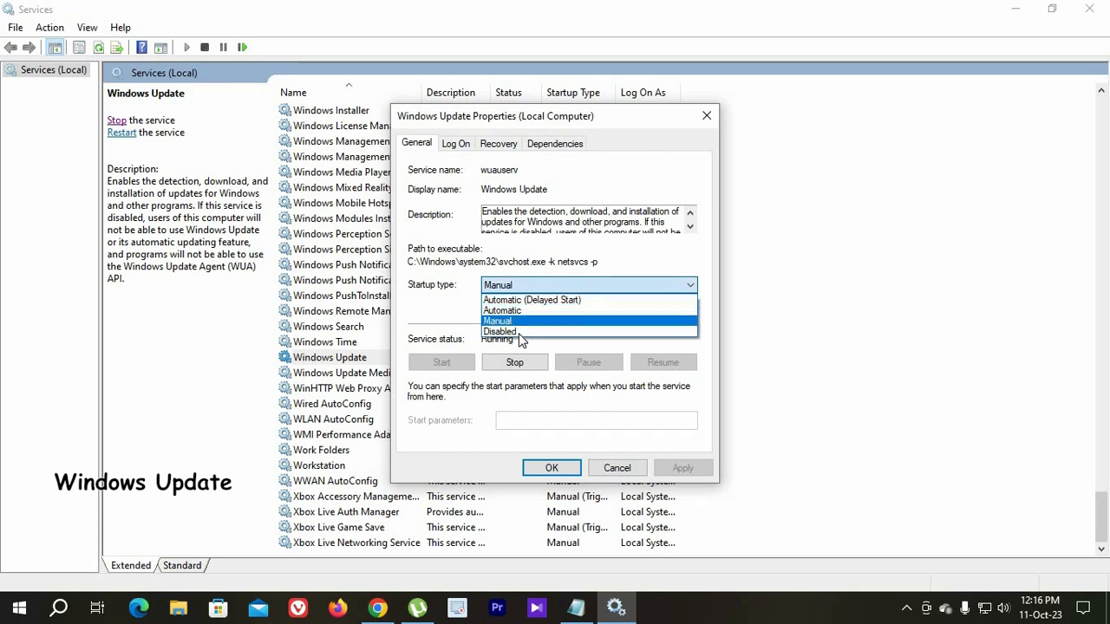
pyautogui.click(521, 334)
pyautogui.click(517, 364)
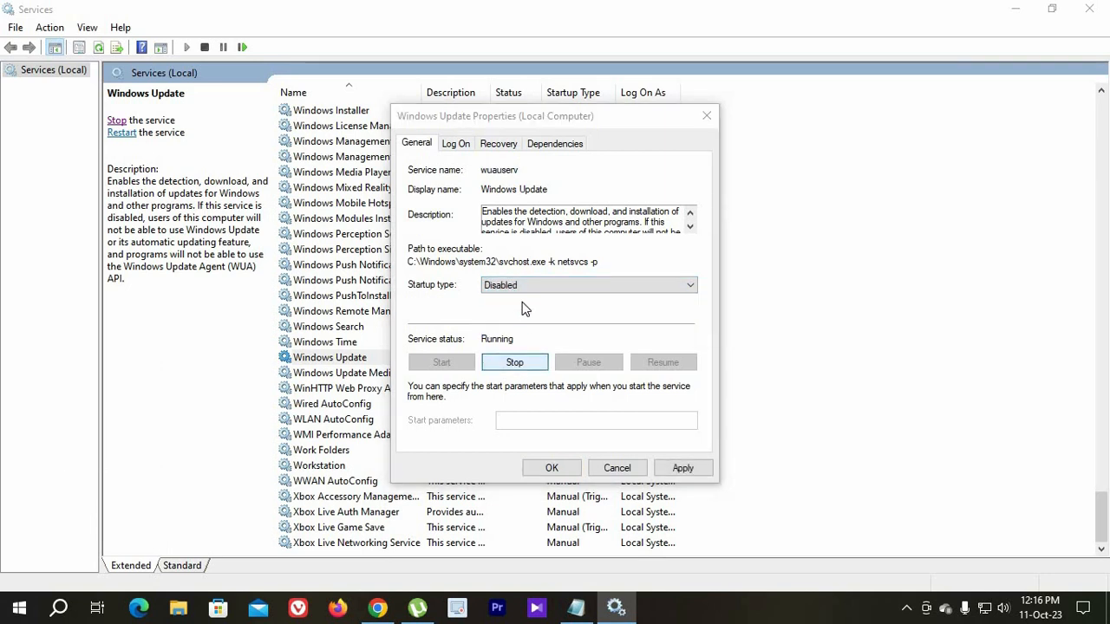
# Set the Windows Update service's first failure recovery response to Take No Action, apply the changes and close the Services console
pyautogui.click(500, 144)
pyautogui.click(586, 199)
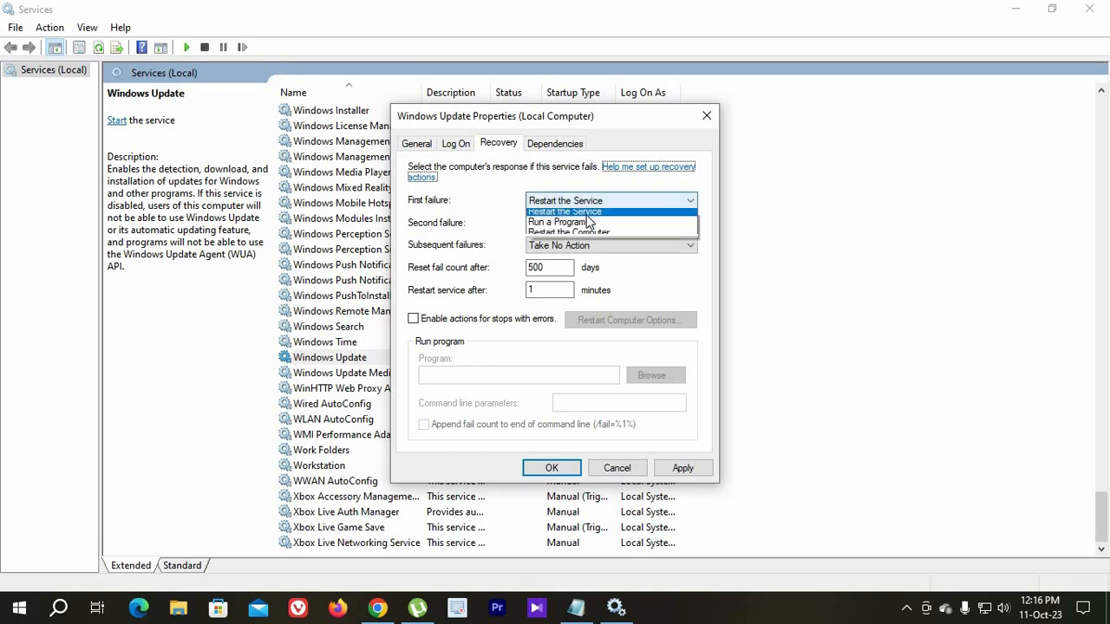
pyautogui.click(586, 215)
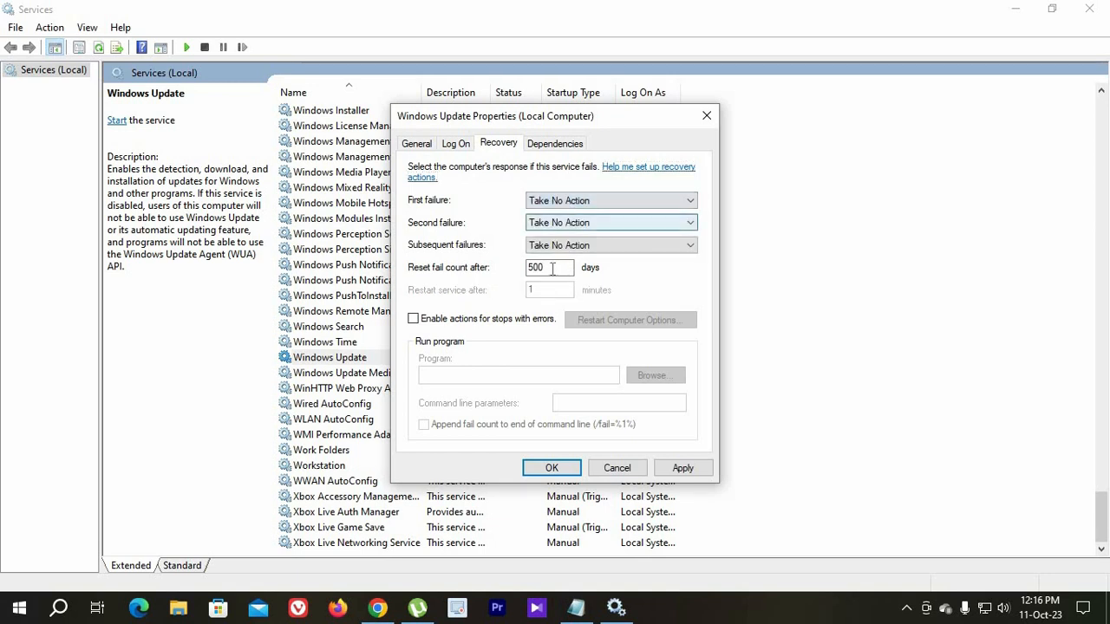
pyautogui.click(682, 468)
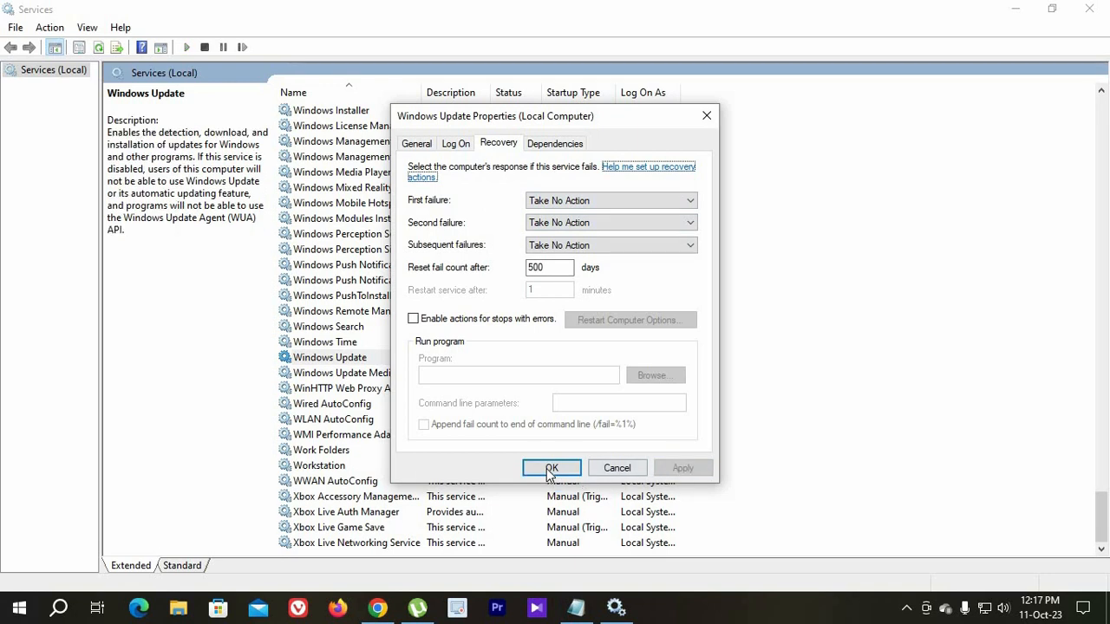
pyautogui.click(550, 469)
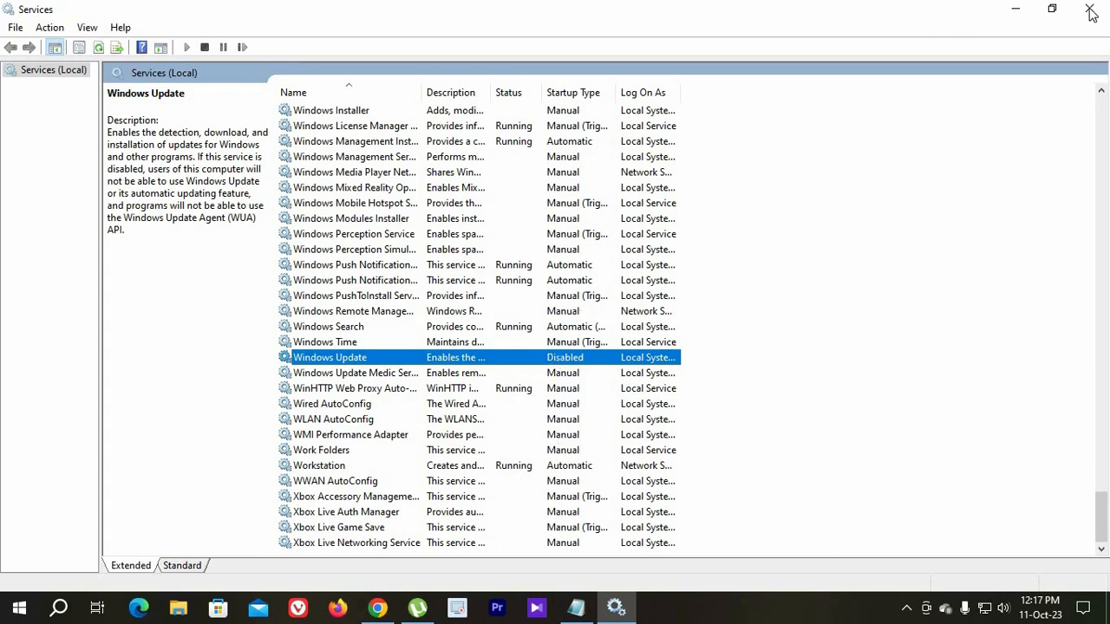
pyautogui.hotkey('alt', 'F4')
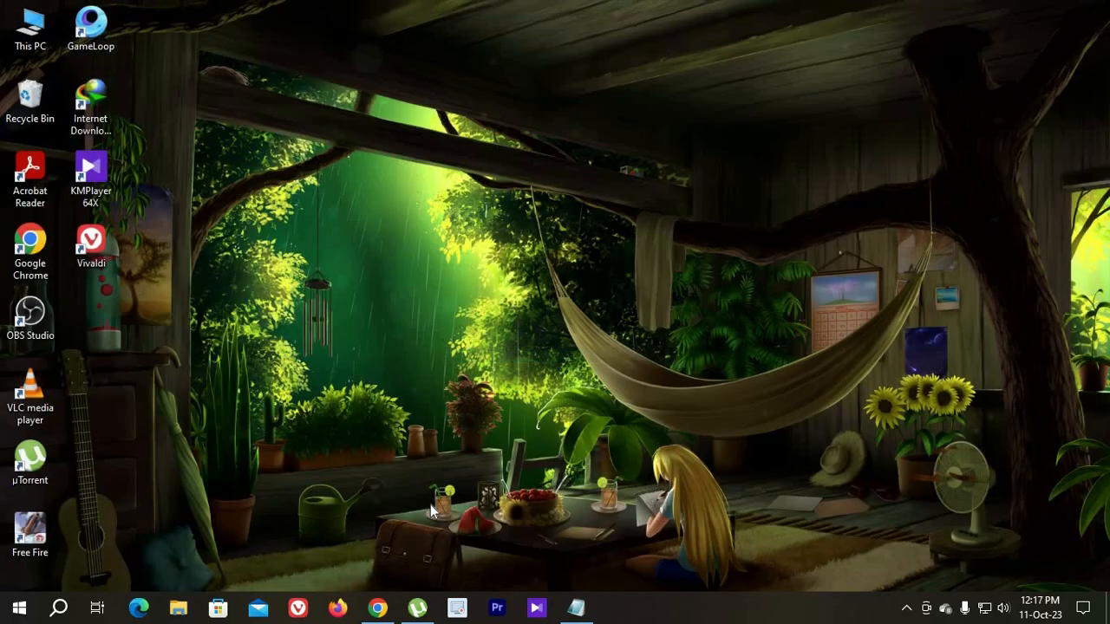
# Switch to Notepad to check the list of tools in the untitled note, and minimize it again
pyautogui.click(576, 609)
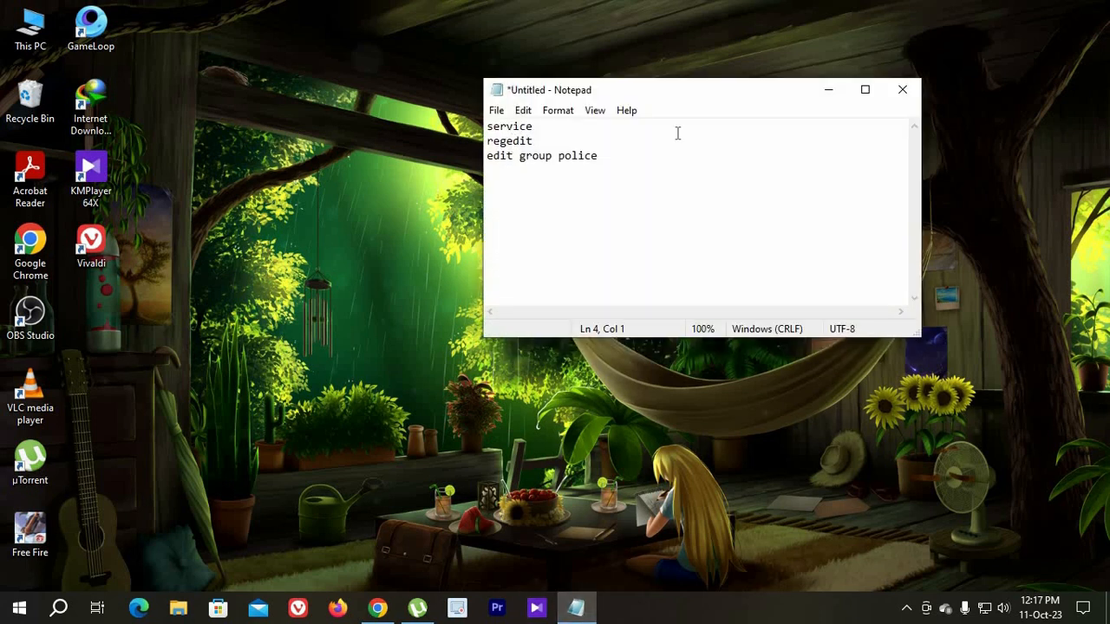
pyautogui.click(828, 90)
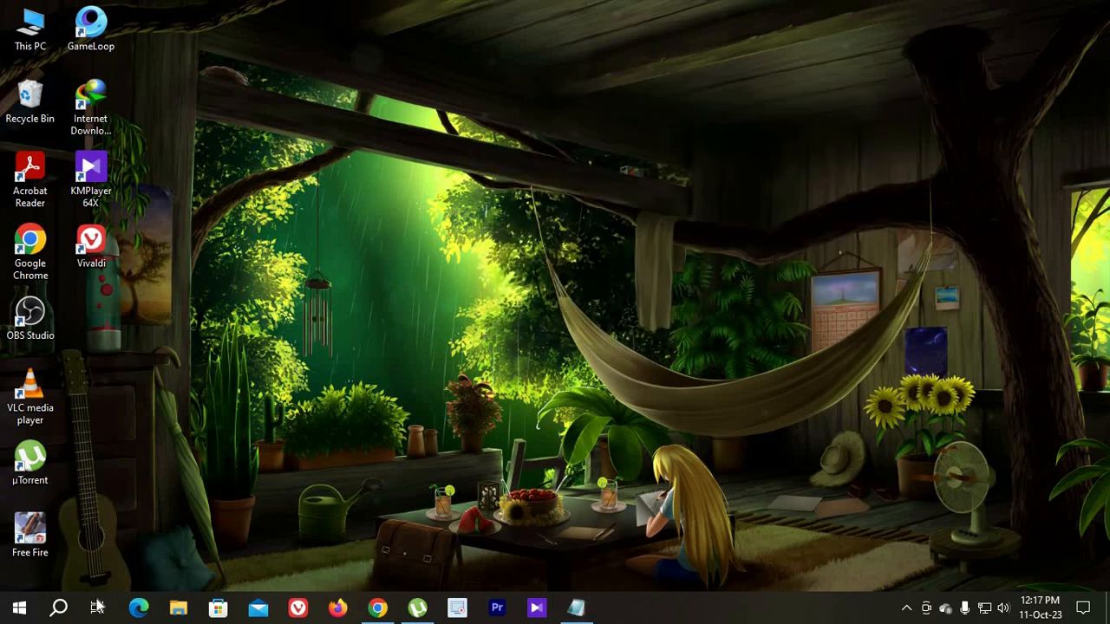
# Reopen the Services console, check the Windows Update service's status and startup type, and close the console
pyautogui.click(58, 609)
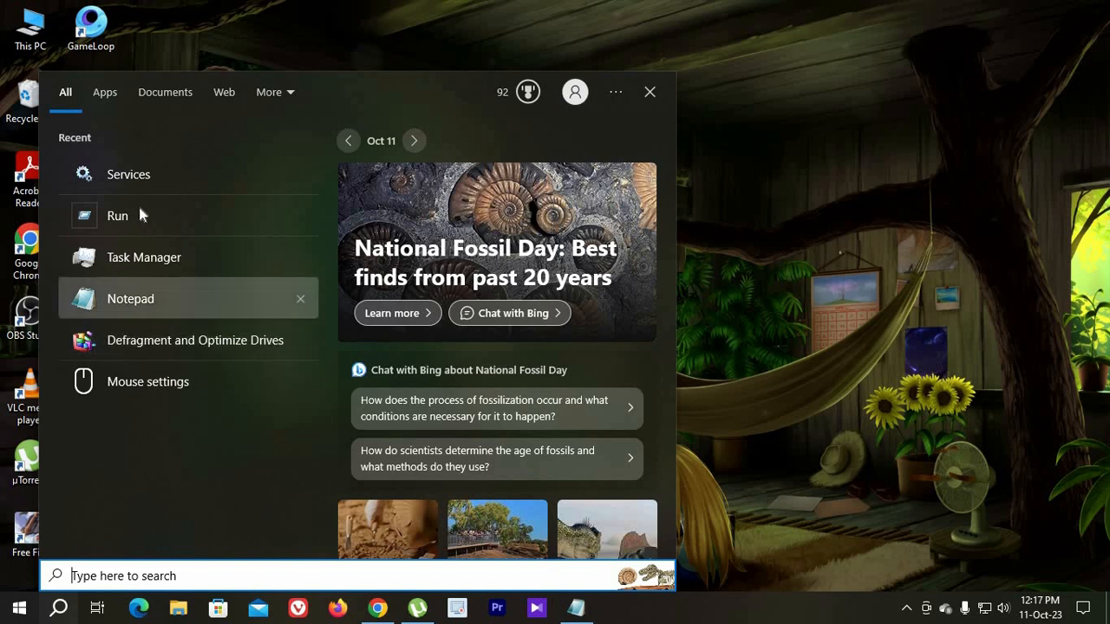
pyautogui.click(151, 177)
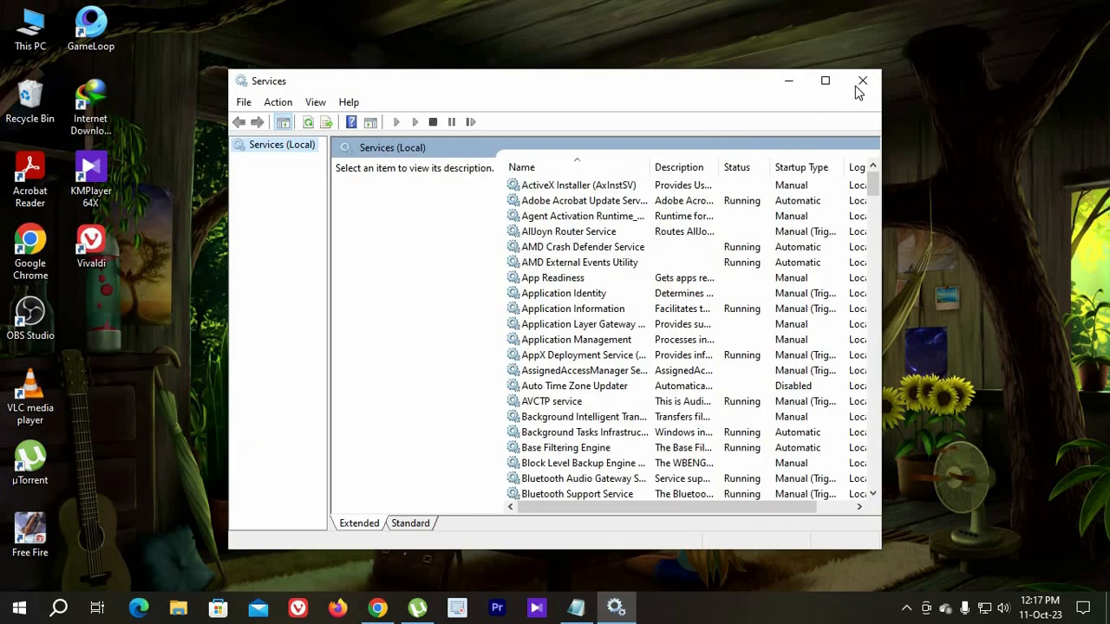
pyautogui.click(825, 81)
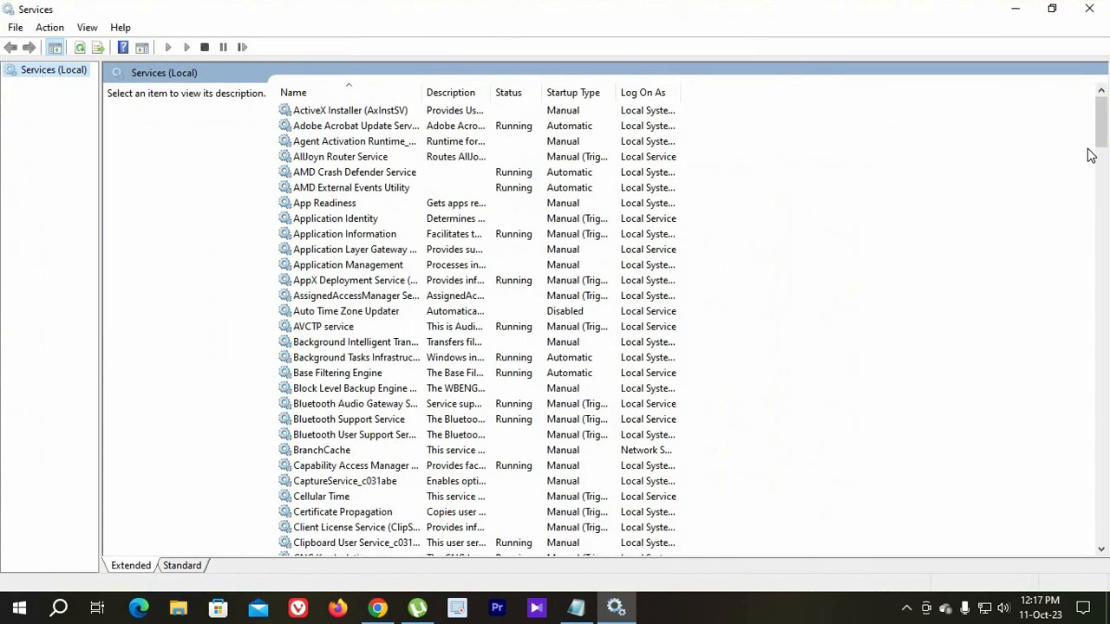
pyautogui.moveTo(1106, 133); pyautogui.dragTo(1109, 550)
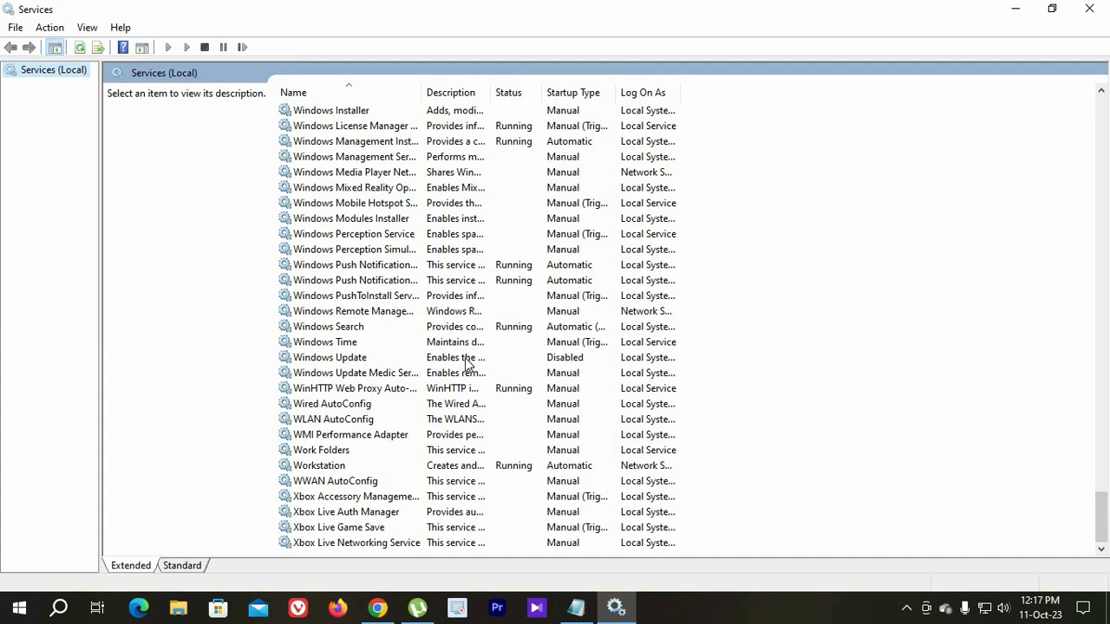
pyautogui.click(532, 362)
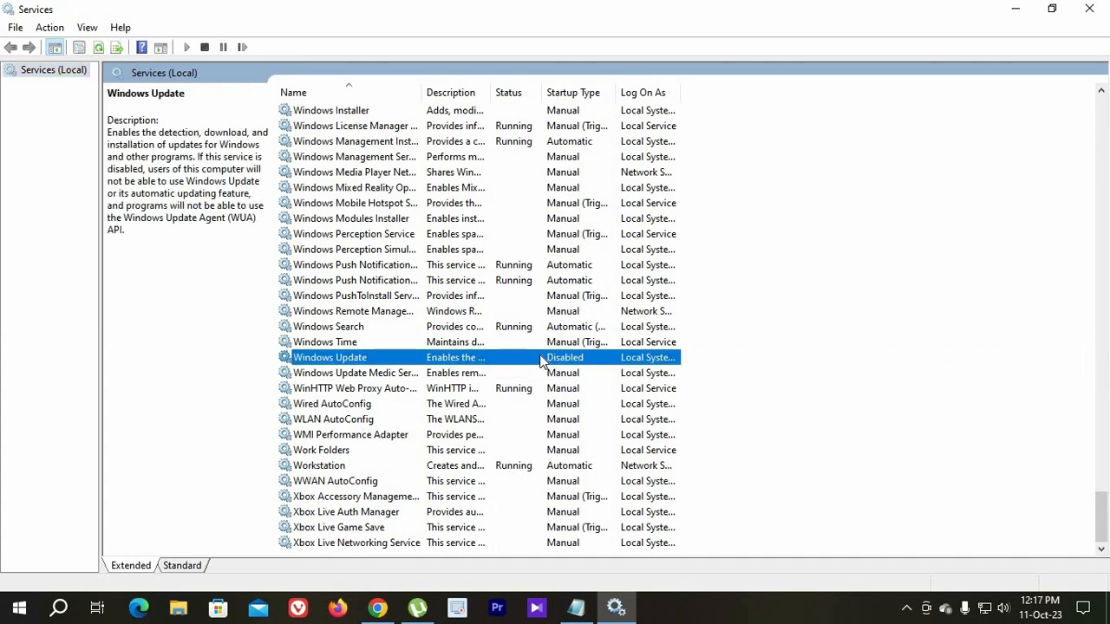
pyautogui.click(1089, 10)
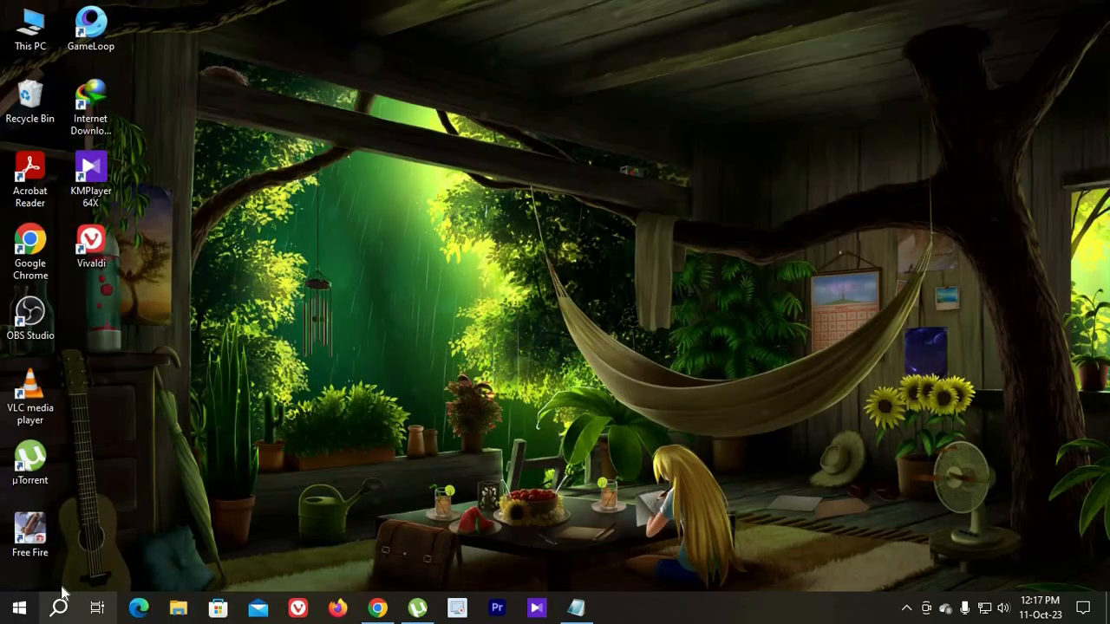
# Open the Registry Editor by running regedit from the Run dialog
pyautogui.click(60, 605)
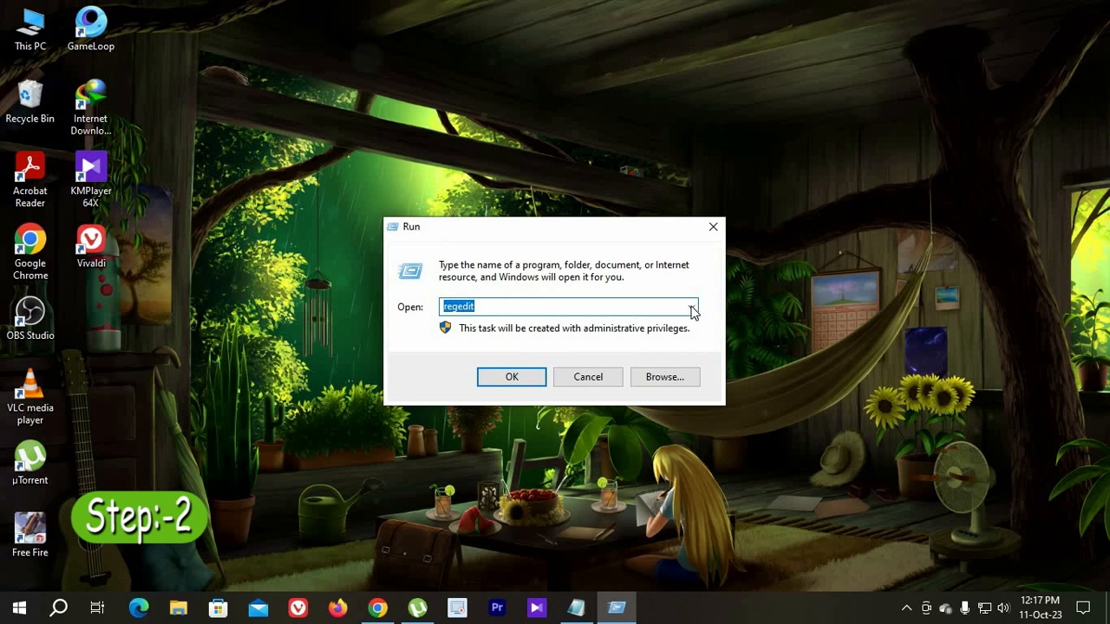
pyautogui.click(692, 307)
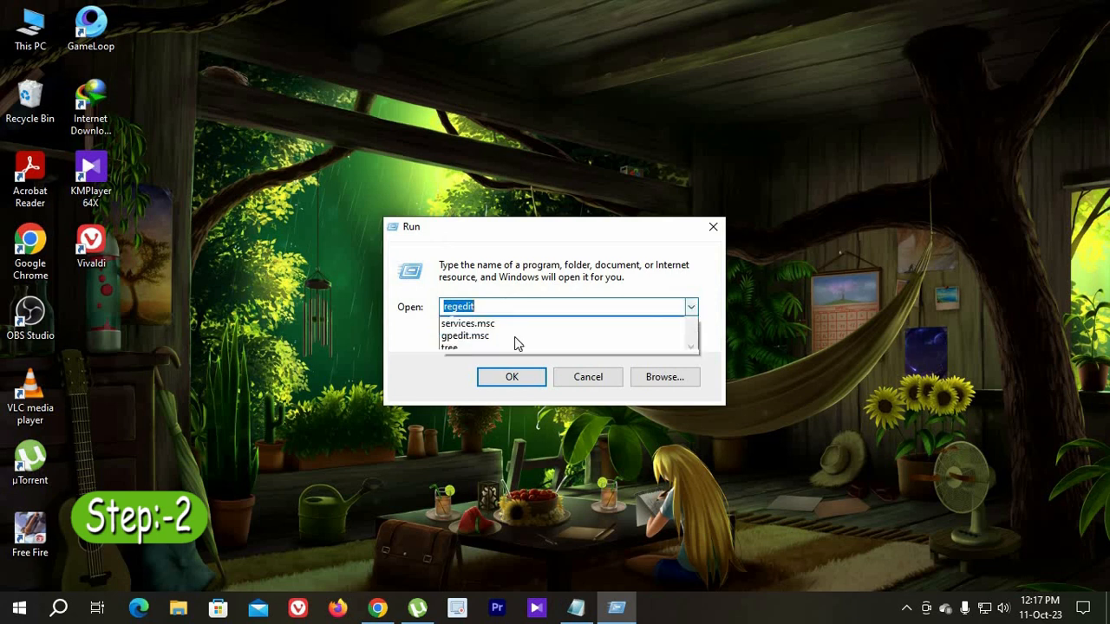
pyautogui.click(511, 325)
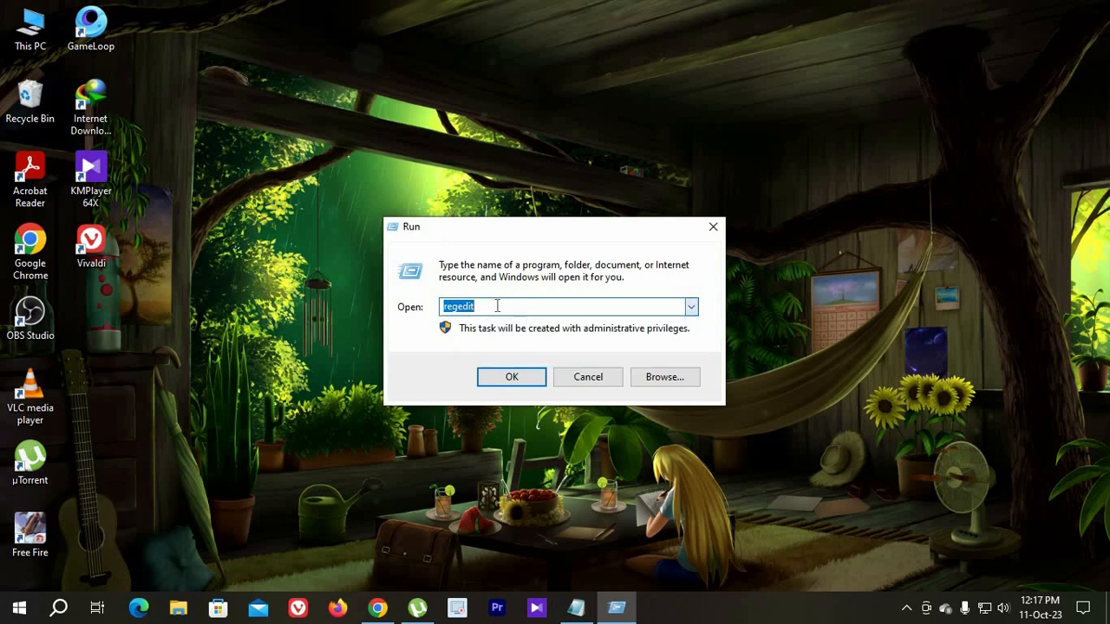
pyautogui.click(506, 386)
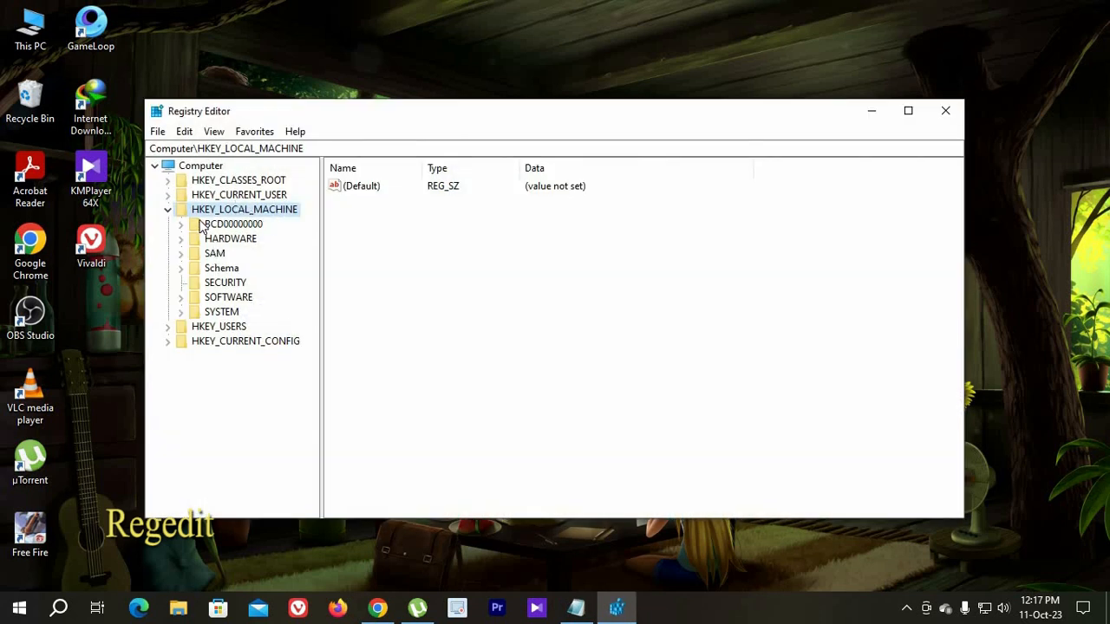
# Expand HKEY_LOCAL_MACHINE and its SOFTWARE key in the registry tree, and widen the tree pane to show full key names
pyautogui.doubleClick(261, 208)
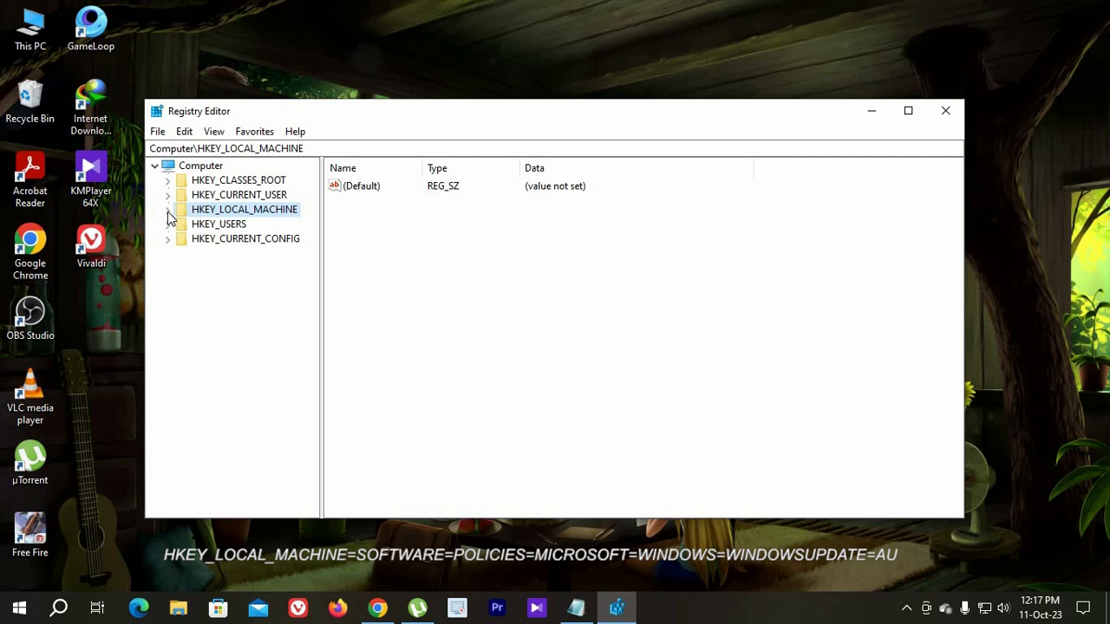
pyautogui.click(168, 210)
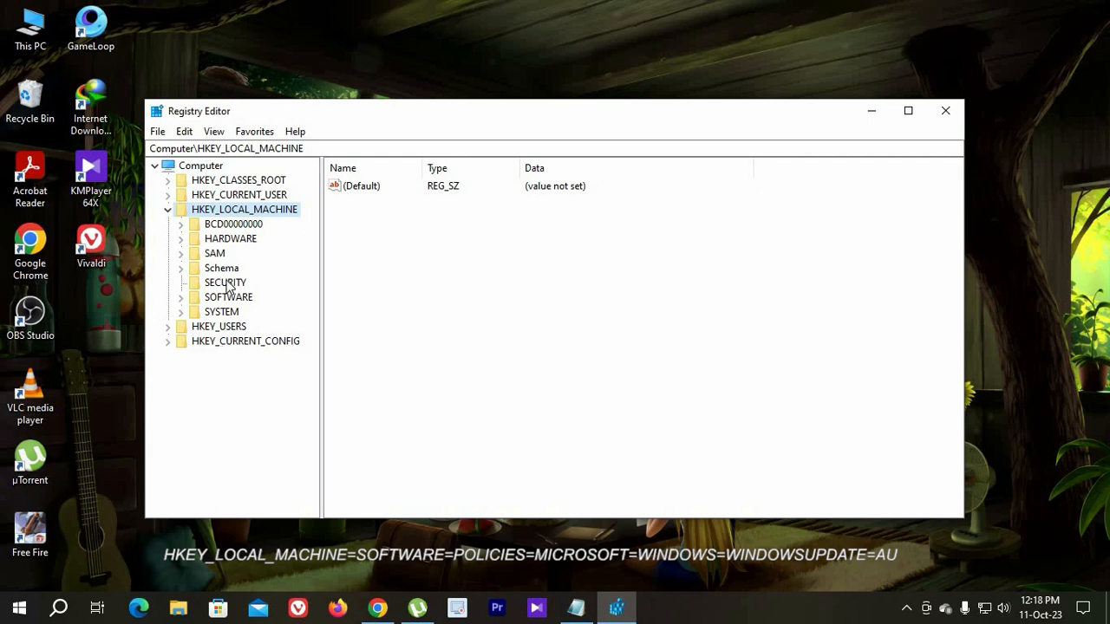
pyautogui.click(182, 298)
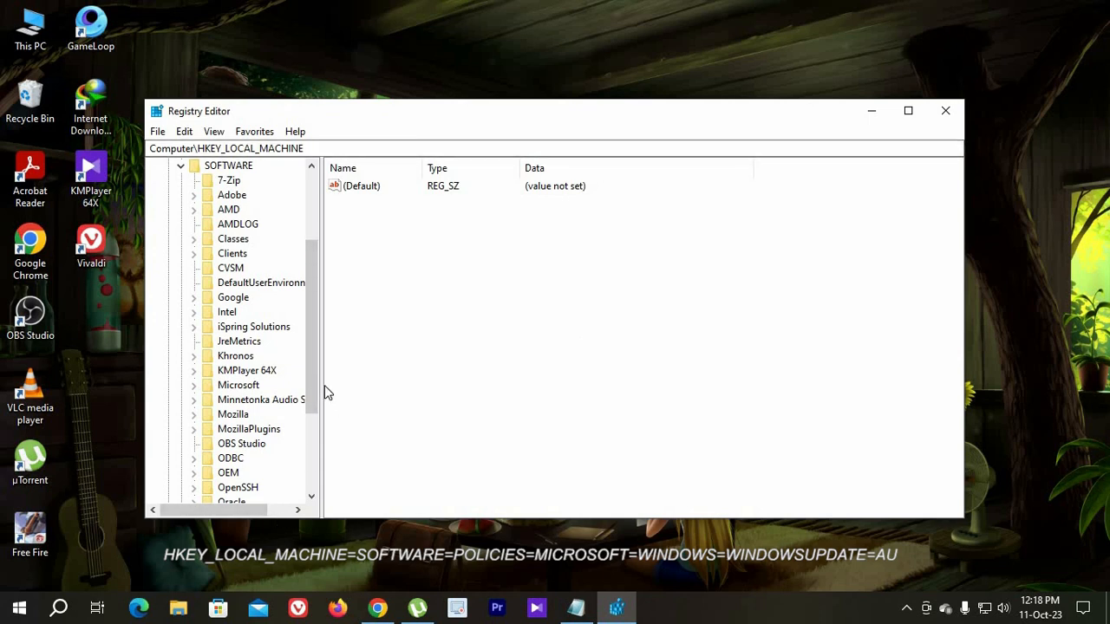
pyautogui.moveTo(321, 386); pyautogui.dragTo(353, 429)
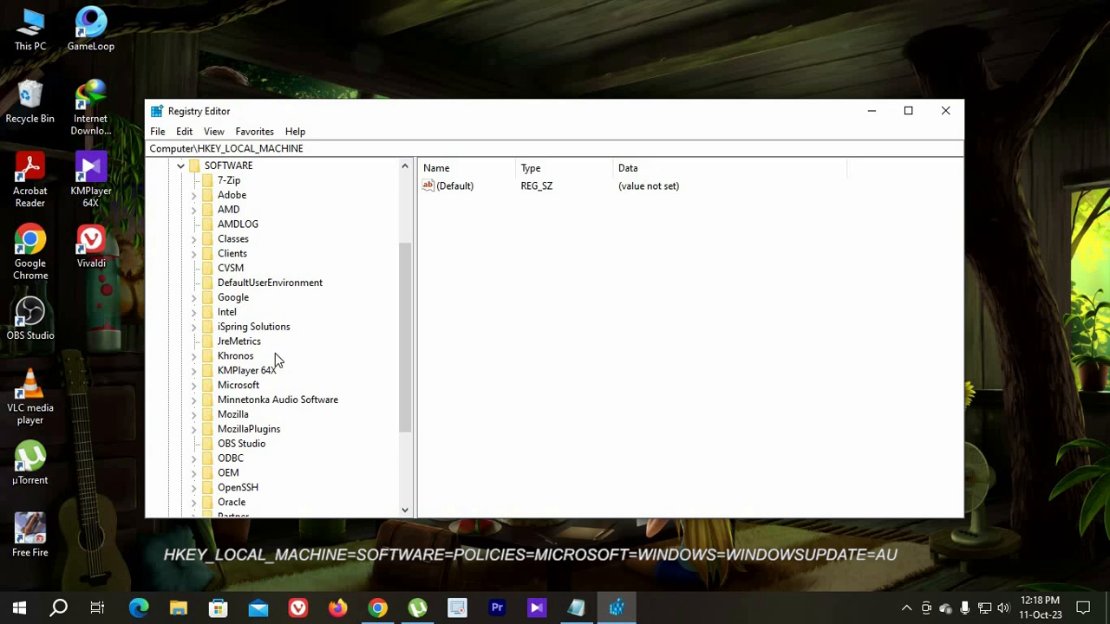
# Expand the Policies key under SOFTWARE, followed by its Microsoft and Windows subkeys
pyautogui.scroll(-3, 275, 356)
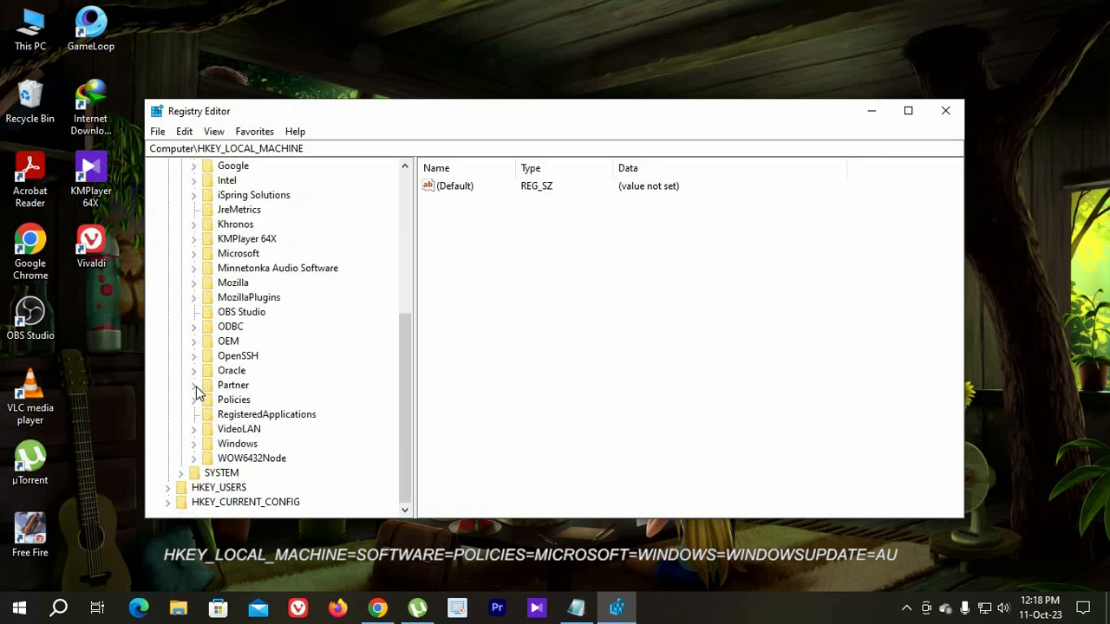
pyautogui.click(194, 400)
pyautogui.scroll(-1, 289, 396)
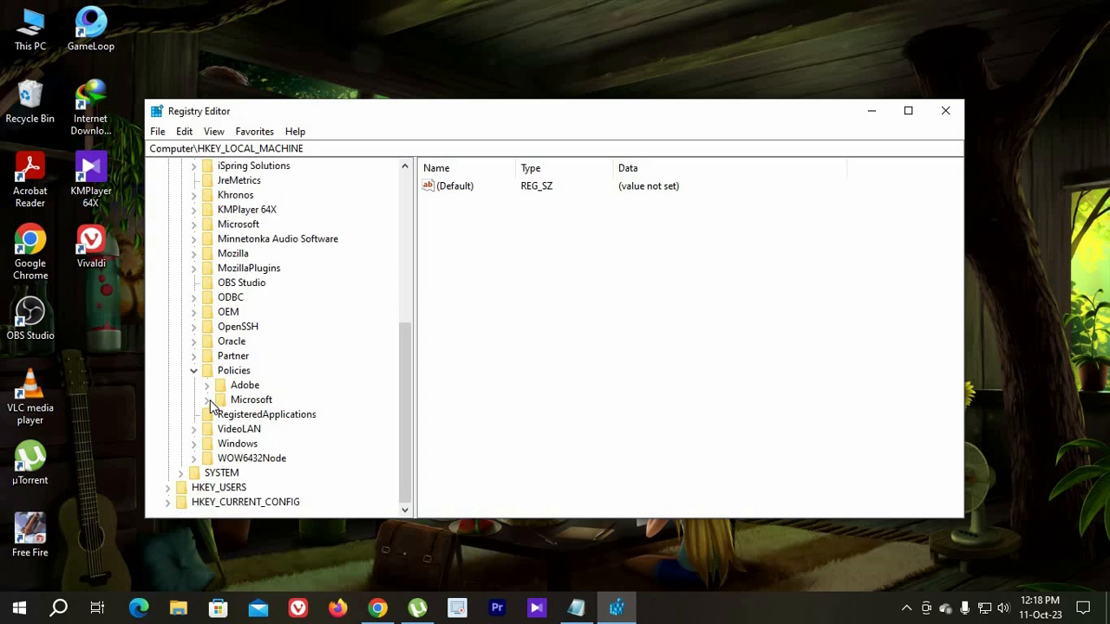
pyautogui.doubleClick(253, 399)
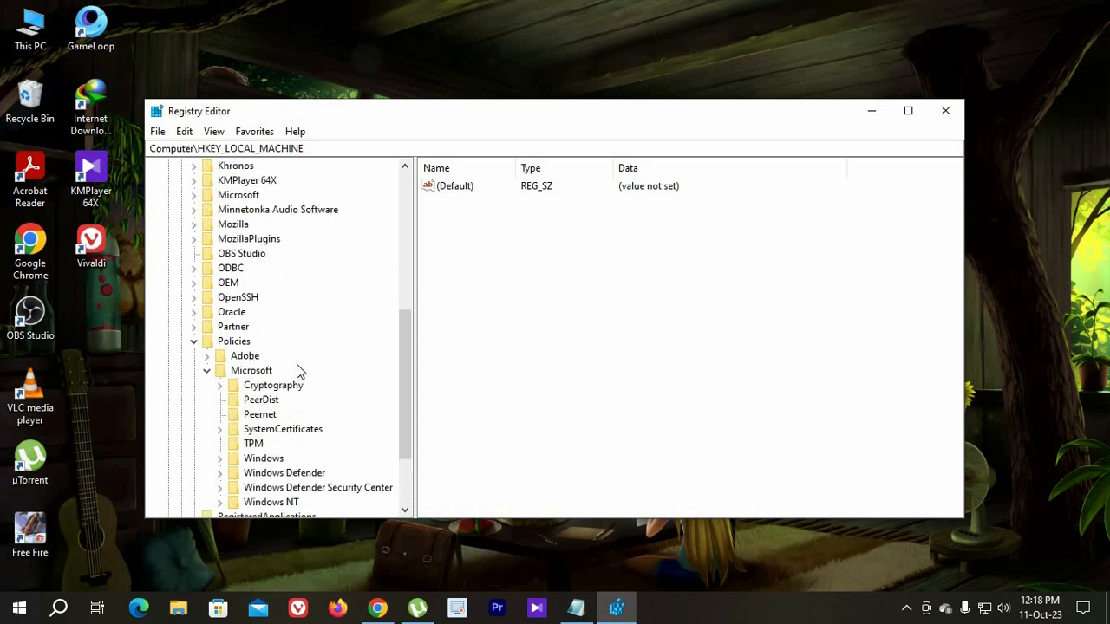
pyautogui.scroll(-3, 296, 370)
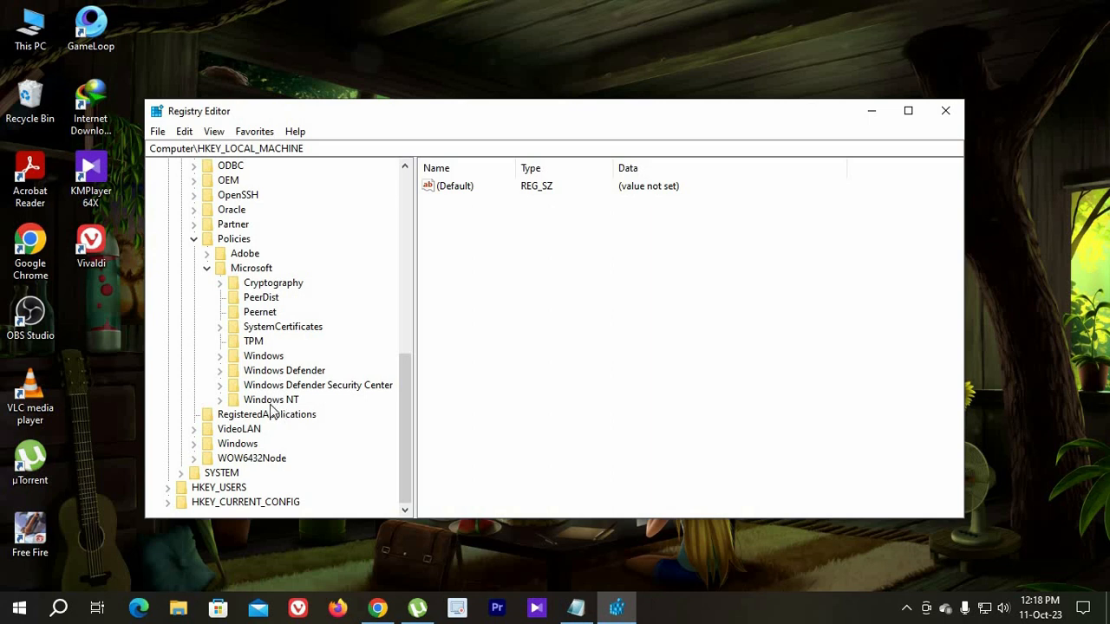
pyautogui.click(221, 356)
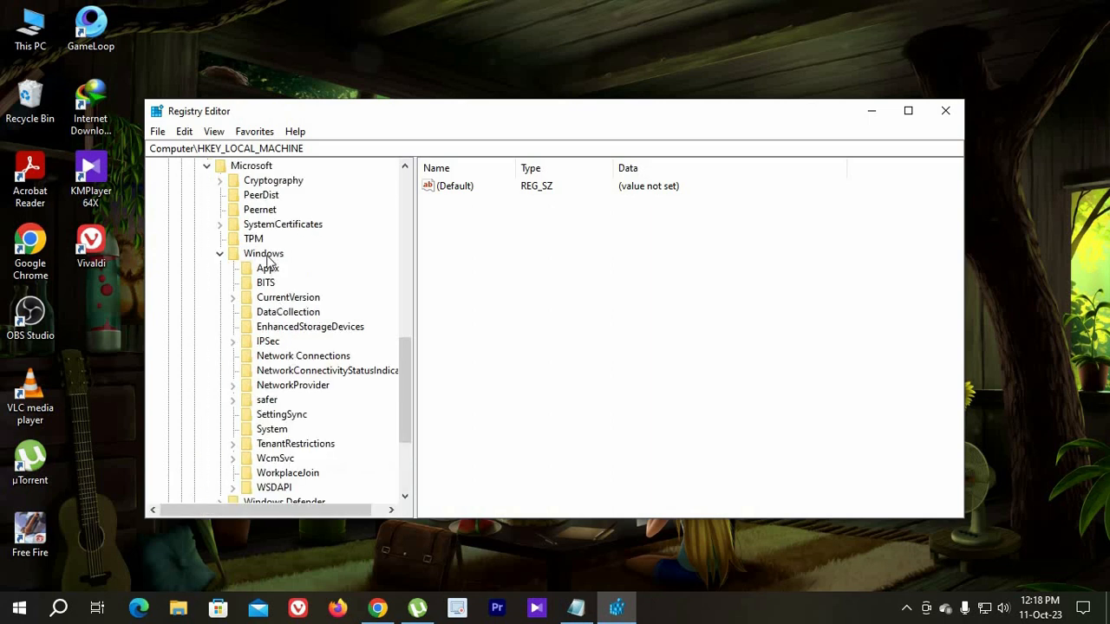
pyautogui.scroll(-1, 269, 260)
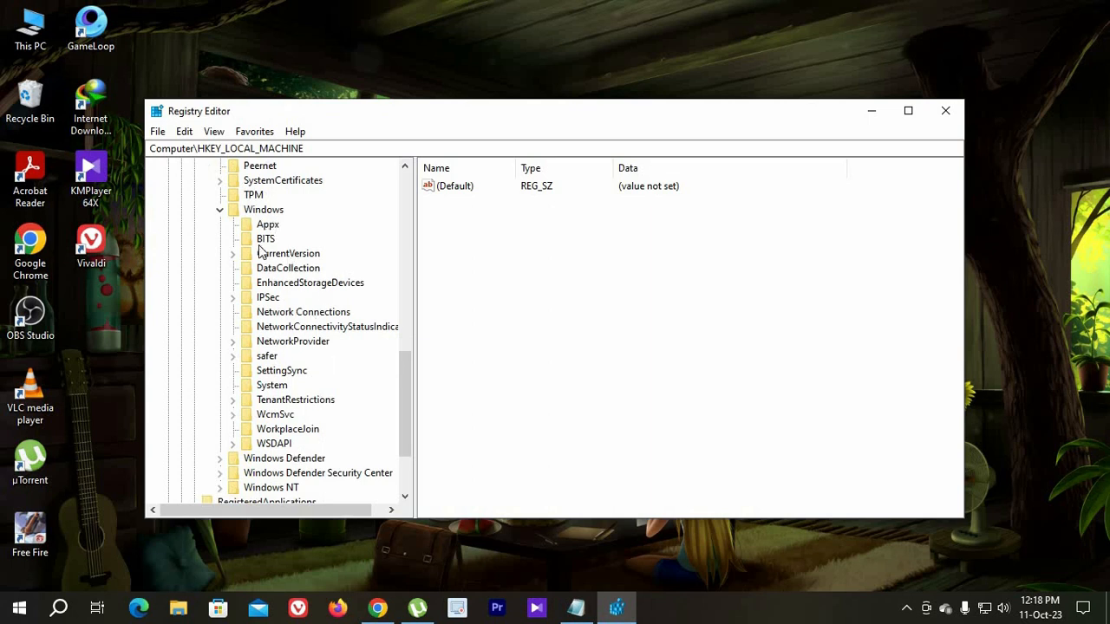
# Create a new key named WindowsUpdate under SOFTWARE\Policies\Microsoft\Windows
pyautogui.rightClick(266, 212)
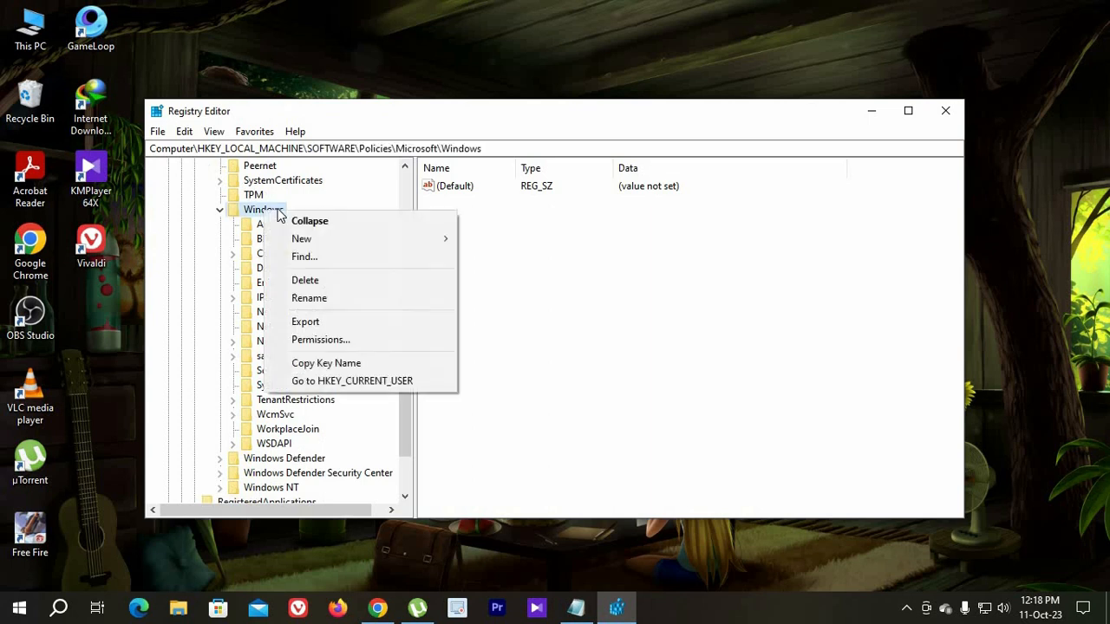
pyautogui.moveTo(433, 241)
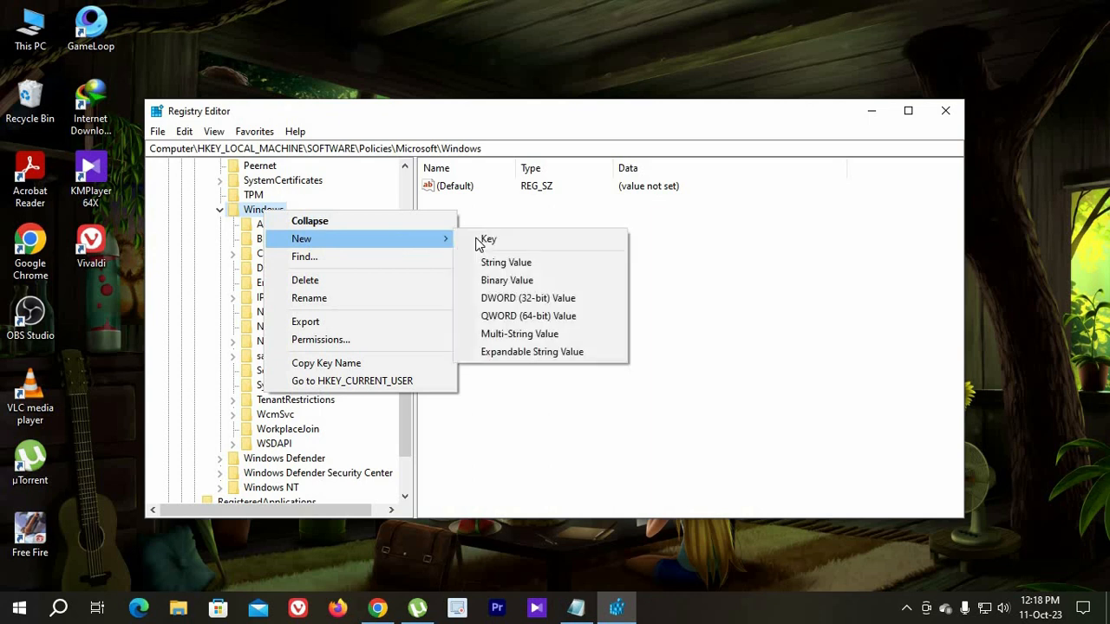
pyautogui.click(485, 240)
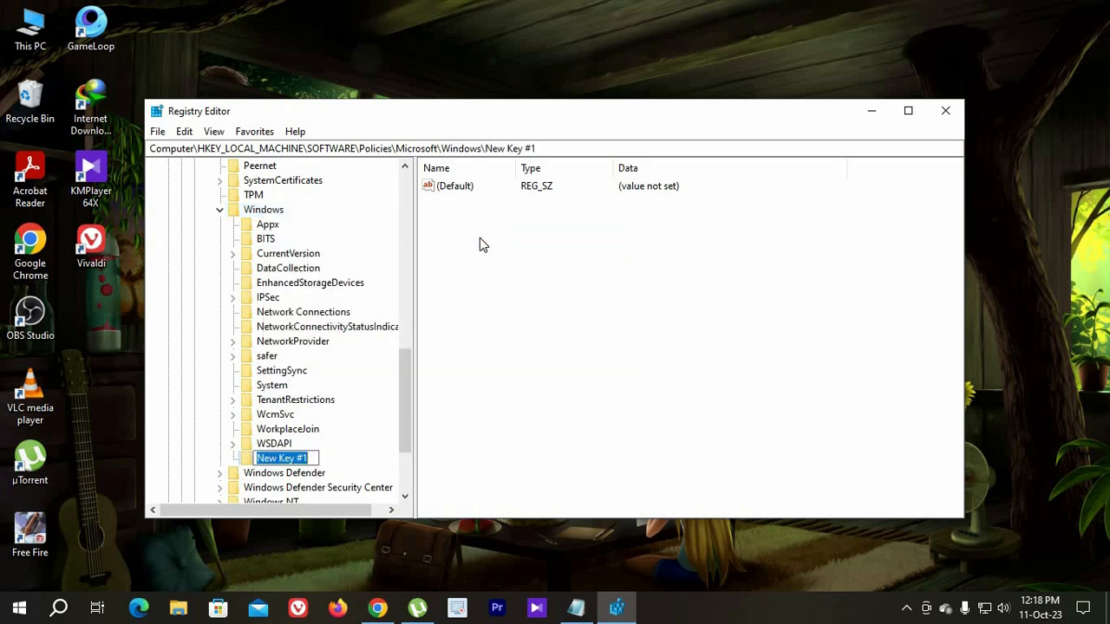
pyautogui.write('Win')
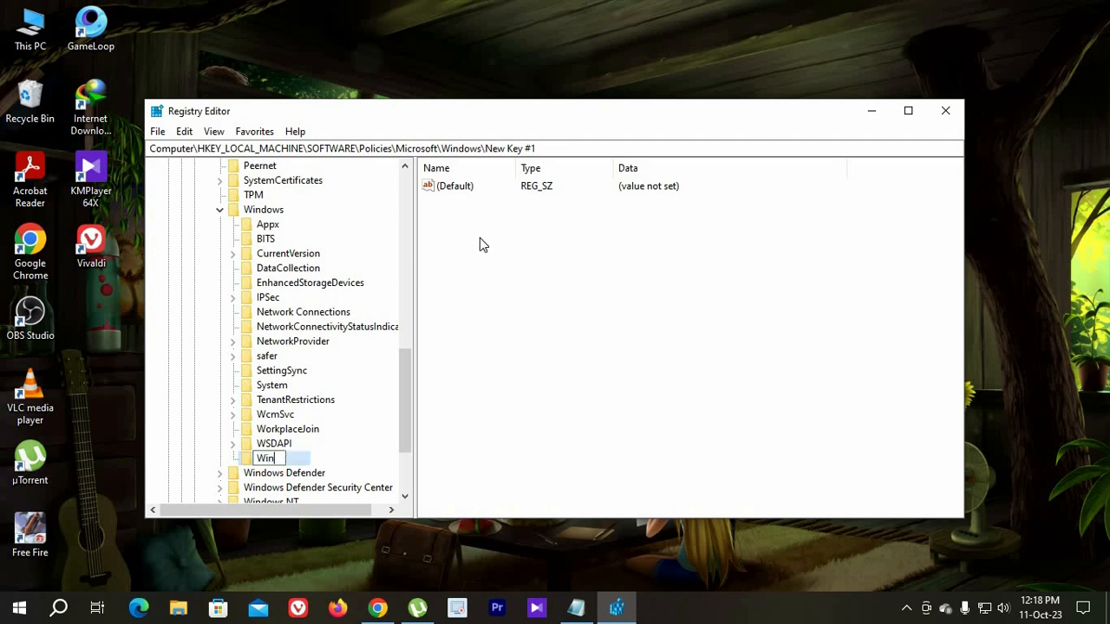
pyautogui.write('dowsUpdate')
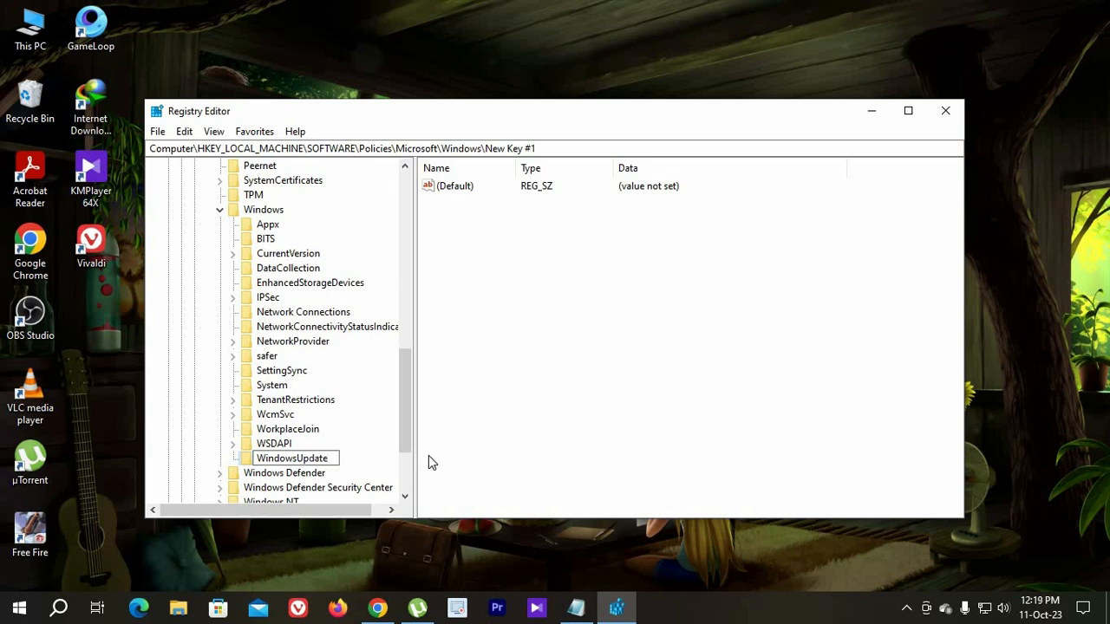
pyautogui.press('Return')
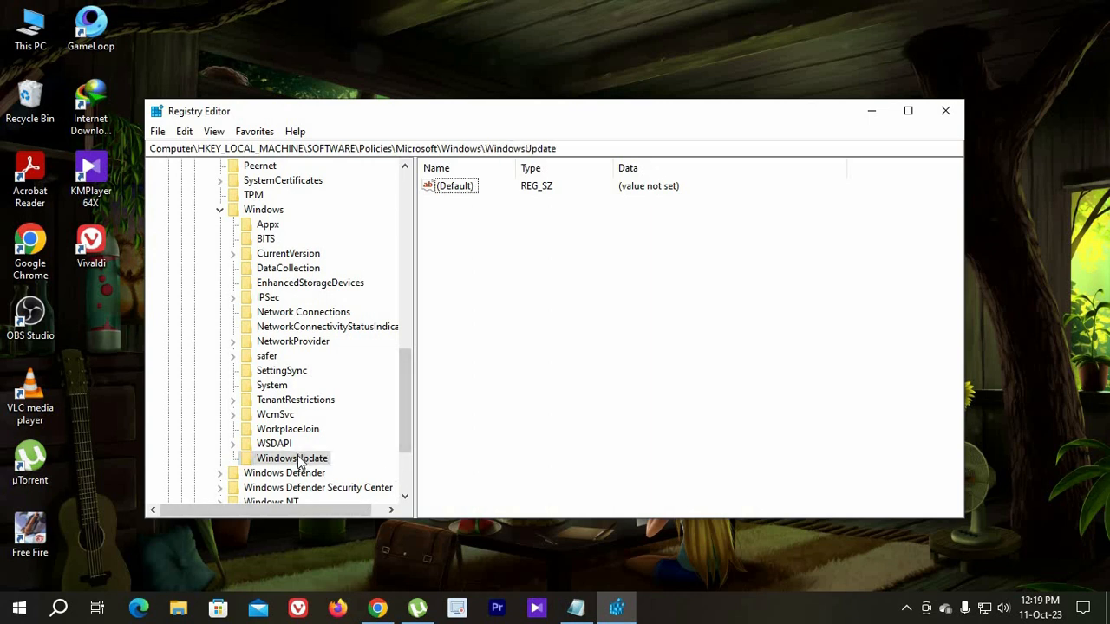
# Create a new subkey named AU under the WindowsUpdate key
pyautogui.rightClick(300, 464)
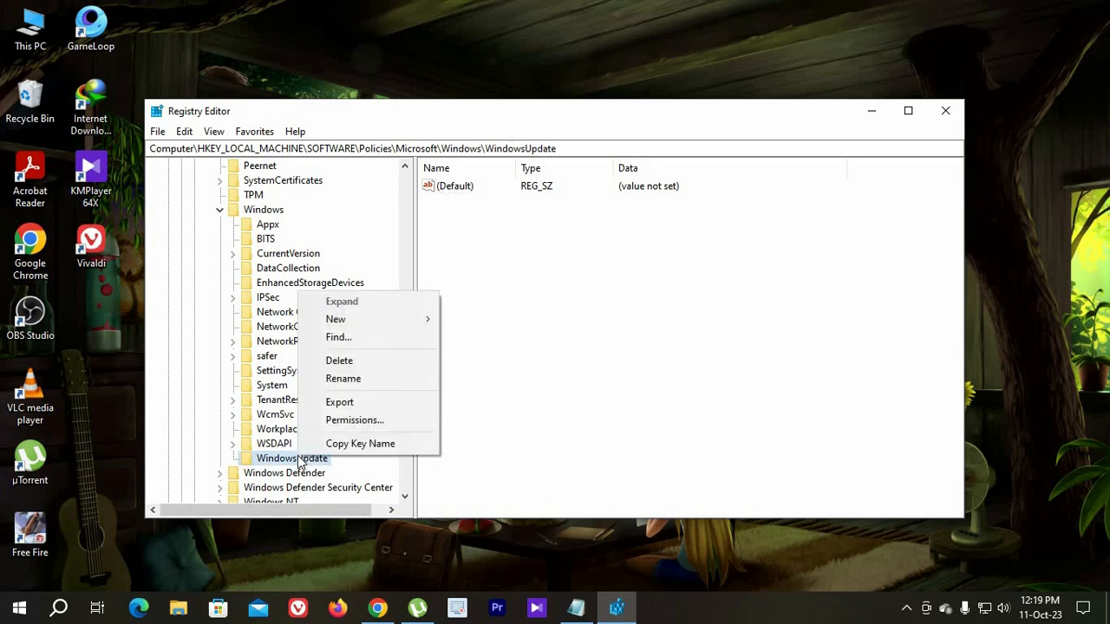
pyautogui.click(359, 321)
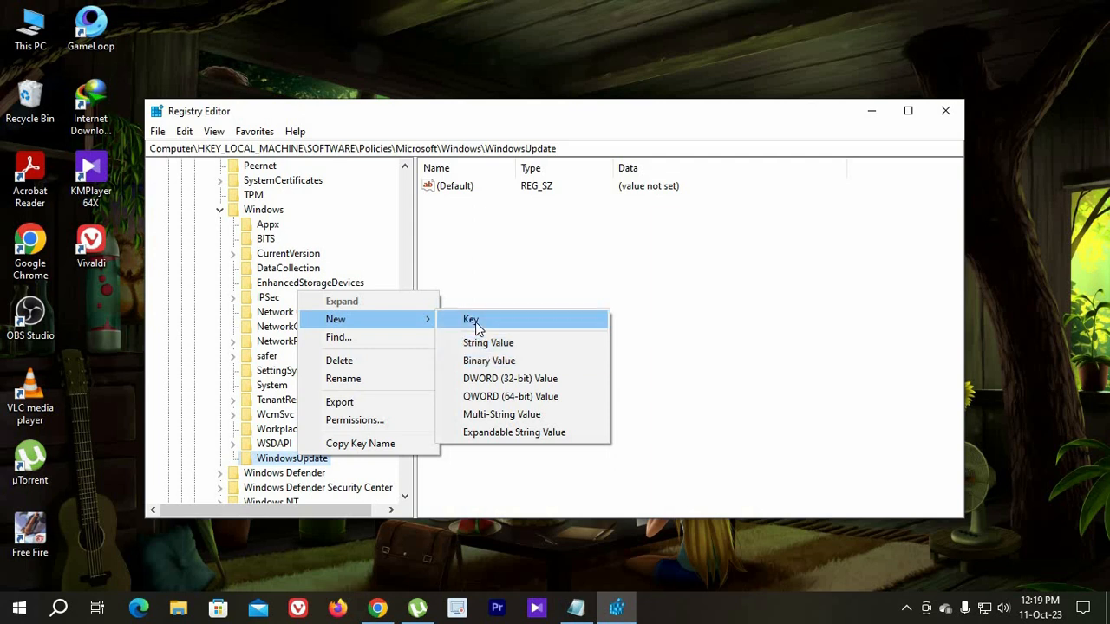
pyautogui.press('Return')
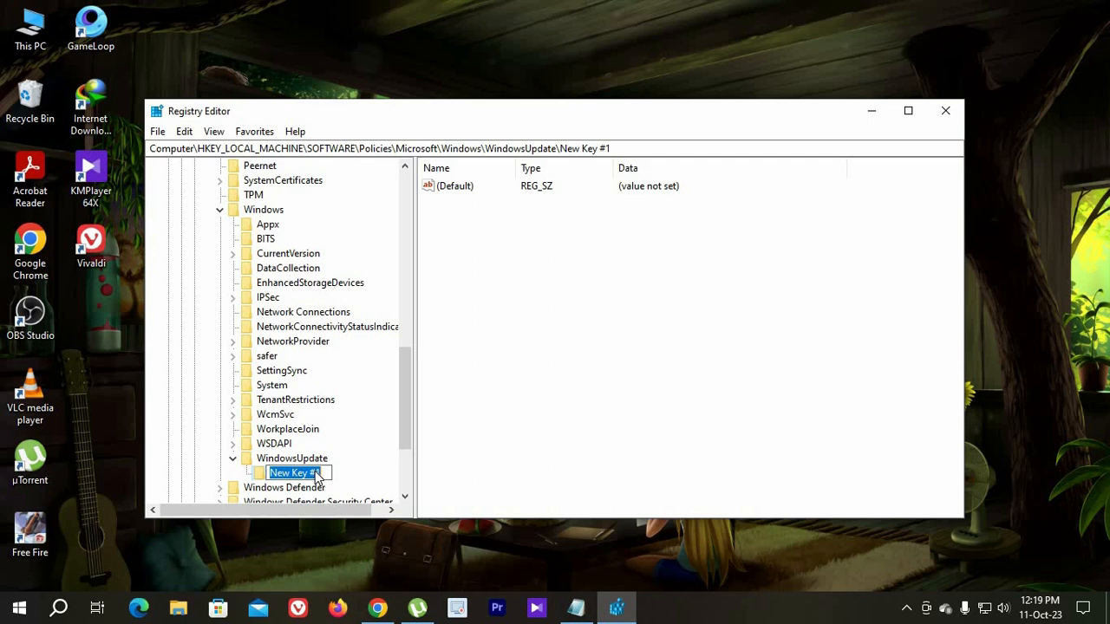
pyautogui.write('A')
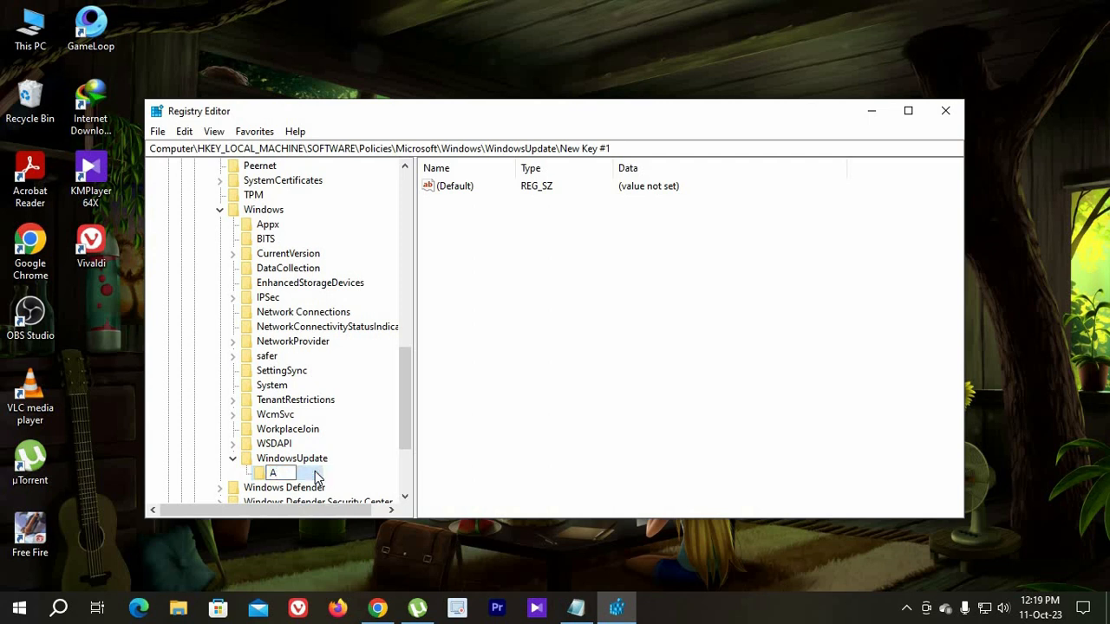
pyautogui.write('U')
pyautogui.press('Return')
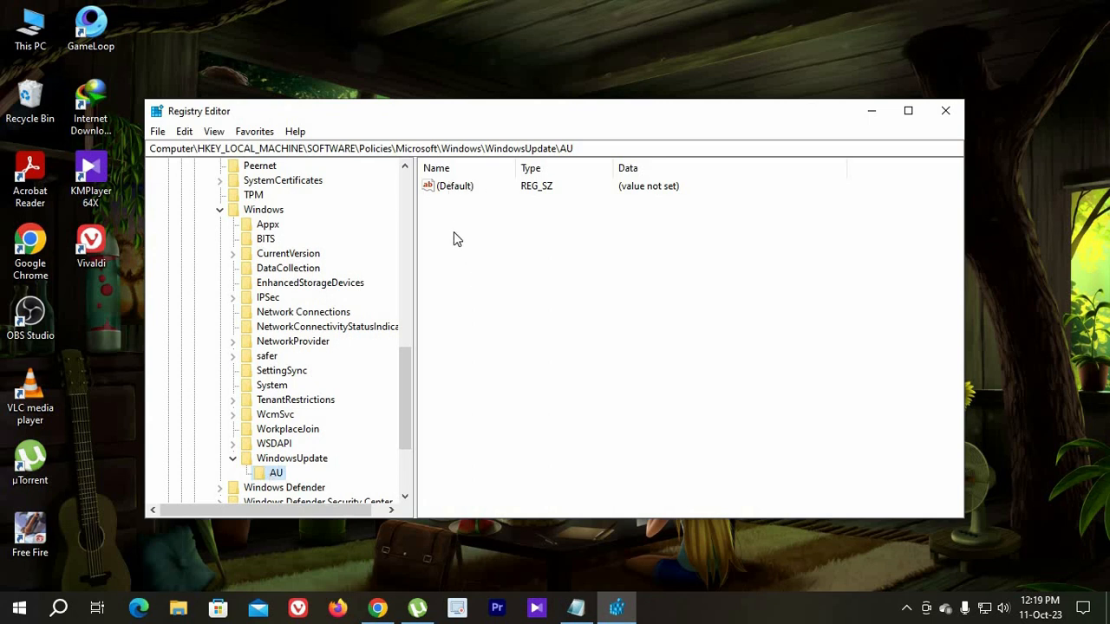
# Create a DWORD (32-bit) value named NoAutoUpdate in the AU key
pyautogui.rightClick(487, 256)
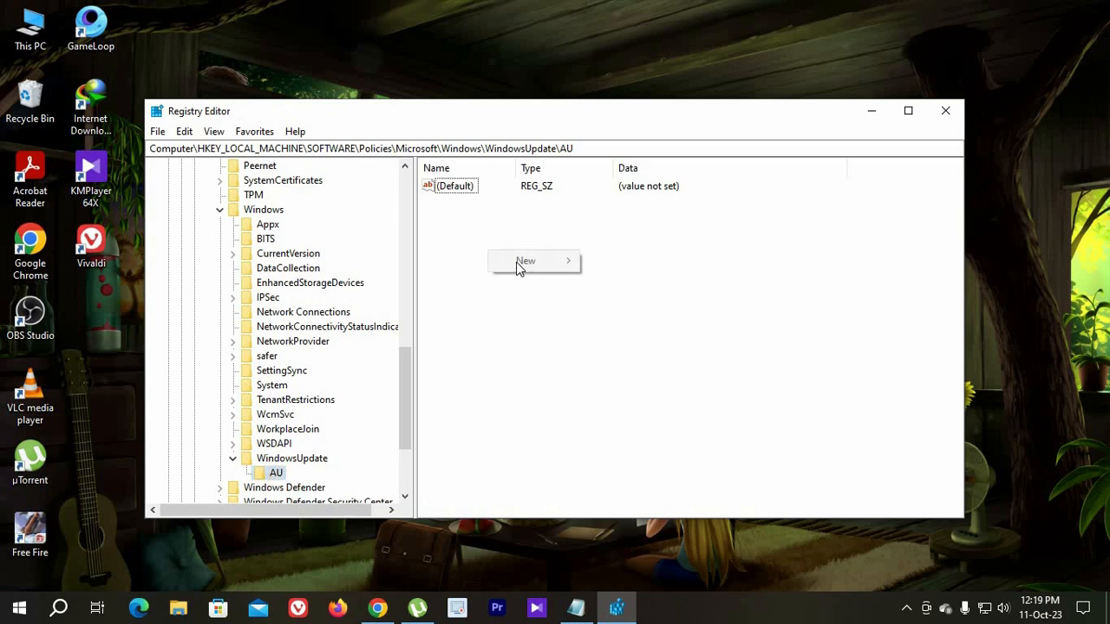
pyautogui.moveTo(575, 266)
pyautogui.press('Down')
pyautogui.press('Down')
pyautogui.press('Down')
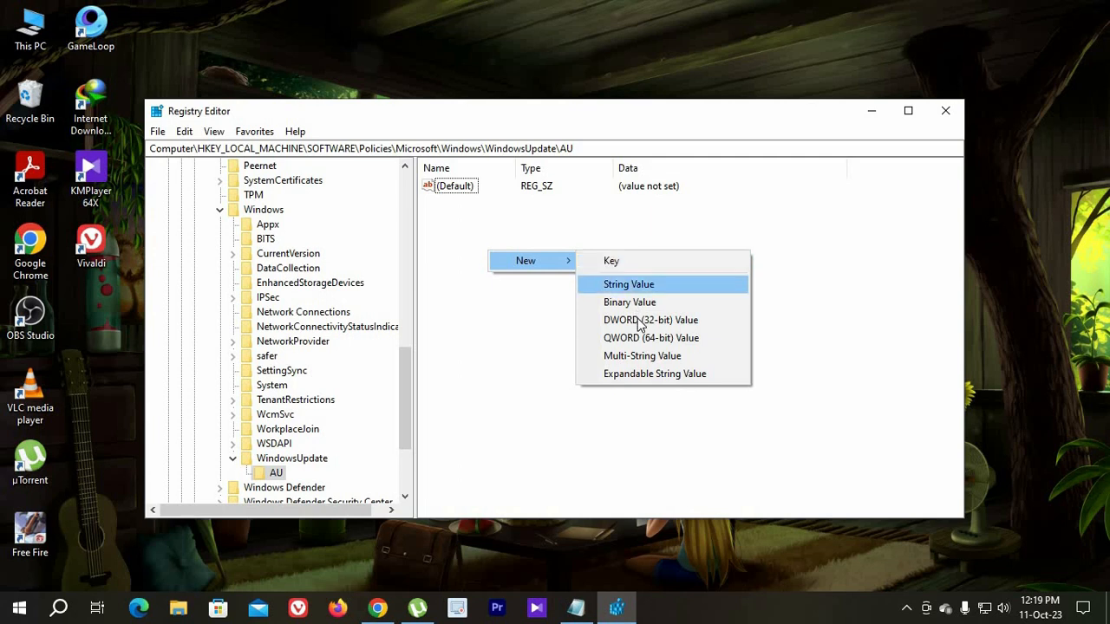
pyautogui.press('Return')
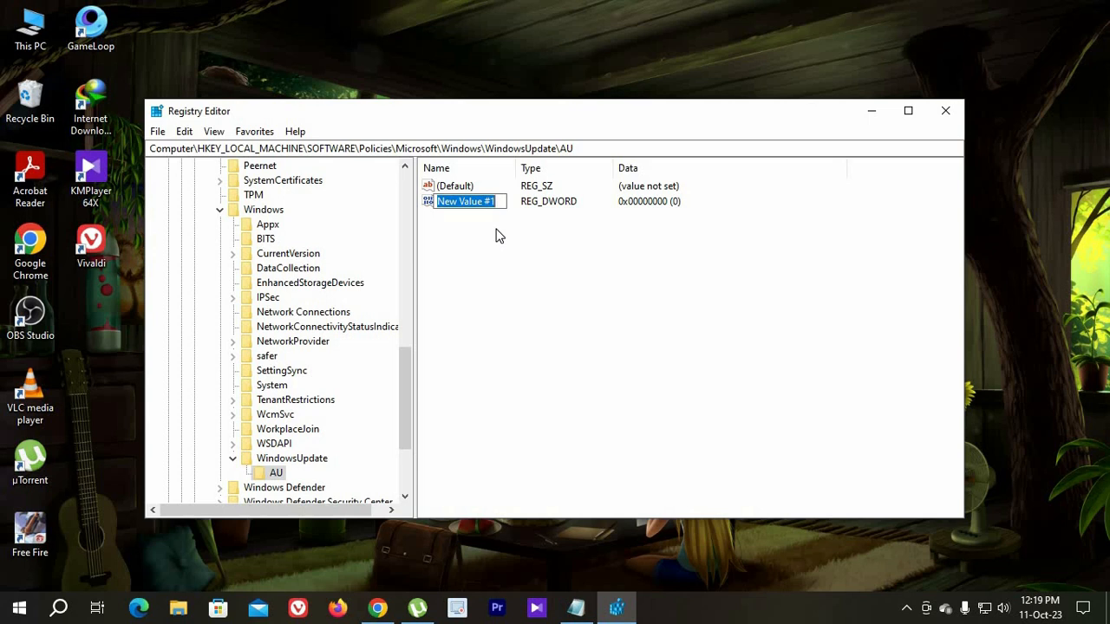
pyautogui.write('n')
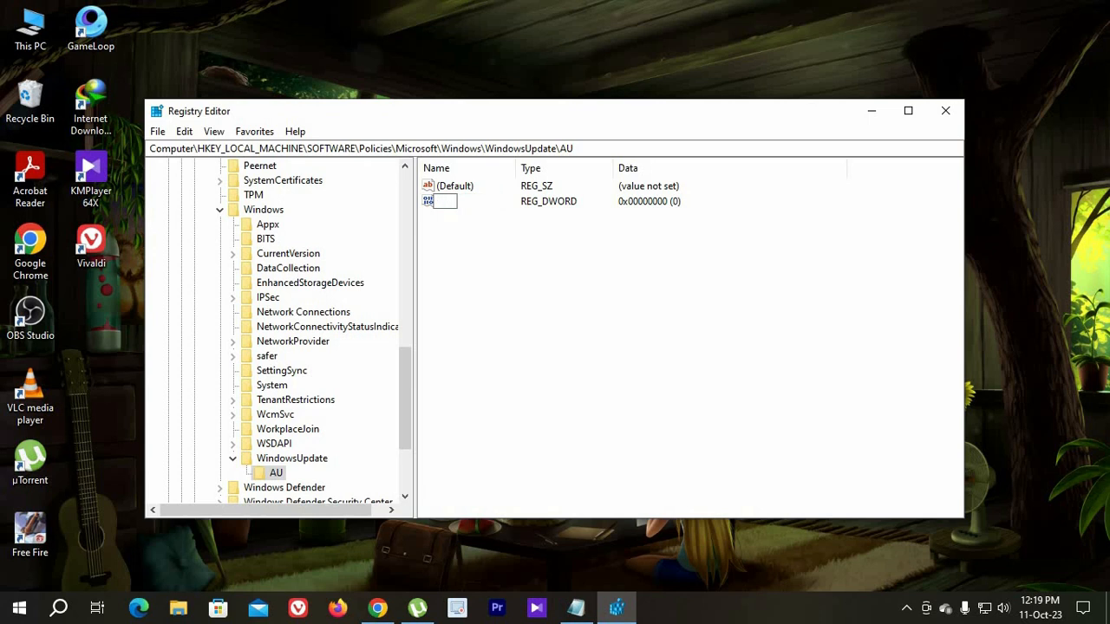
pyautogui.write('oAy')
pyautogui.press('BackSpace')
pyautogui.write('u')
pyautogui.write('to')
pyautogui.write('U')
pyautogui.write('pad')
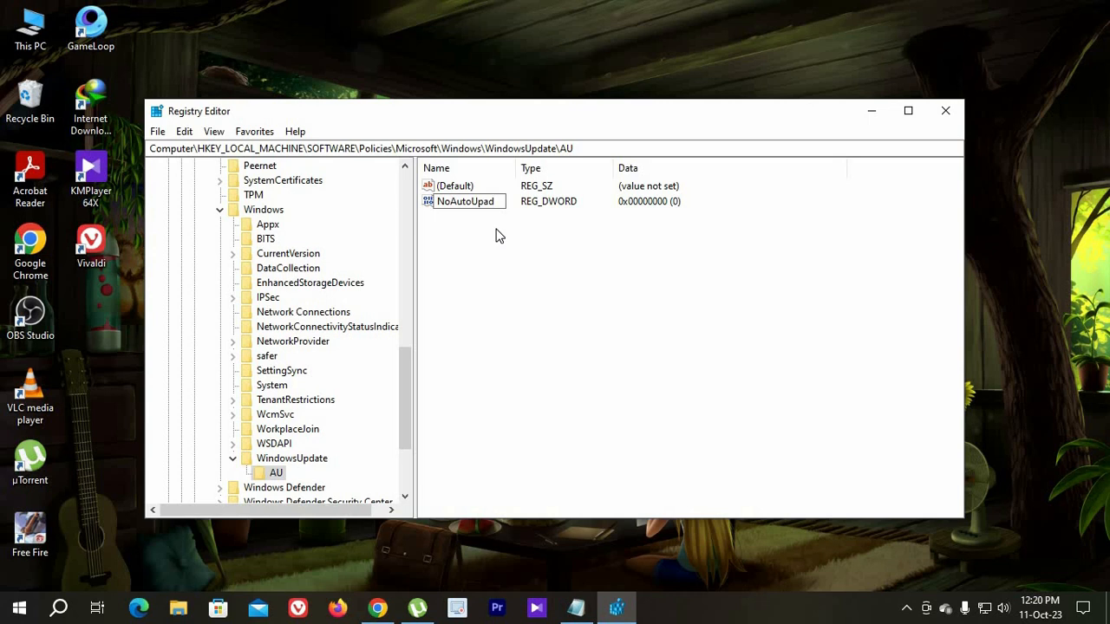
pyautogui.press('BackSpace')
pyautogui.press('BackSpace')
pyautogui.write('d')
pyautogui.write('t')
pyautogui.press('BackSpace')
pyautogui.write('ate')
pyautogui.press('Return')
# Open the NoAutoUpdate value's data, accept it with the value 0 in hexadecimal base, and close the Registry Editor
pyautogui.doubleClick(486, 206)
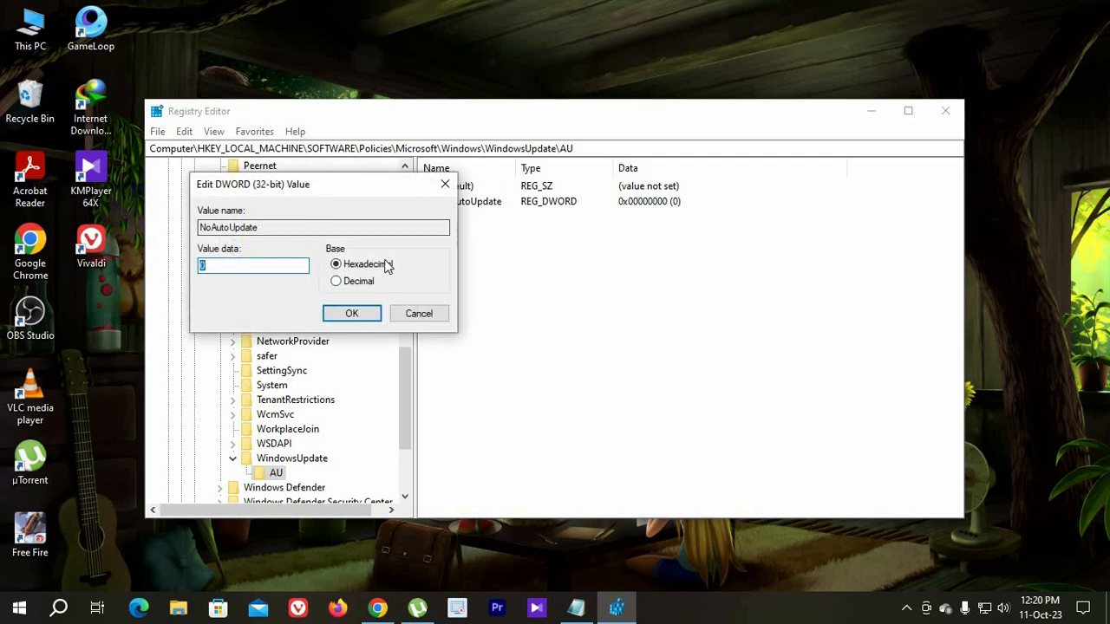
pyautogui.click(368, 315)
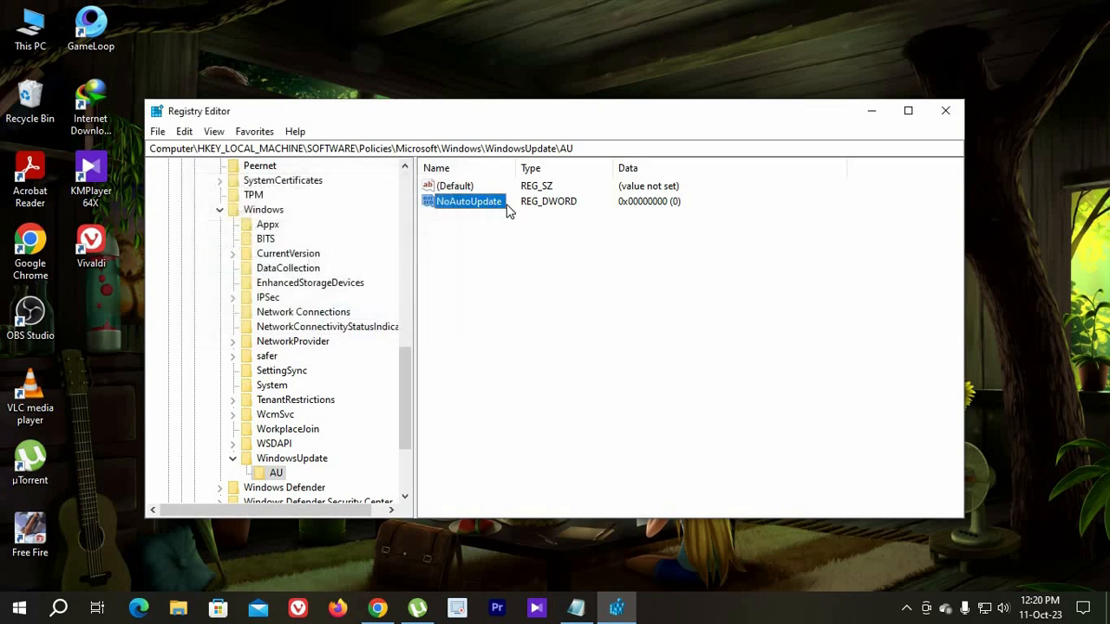
pyautogui.click(947, 113)
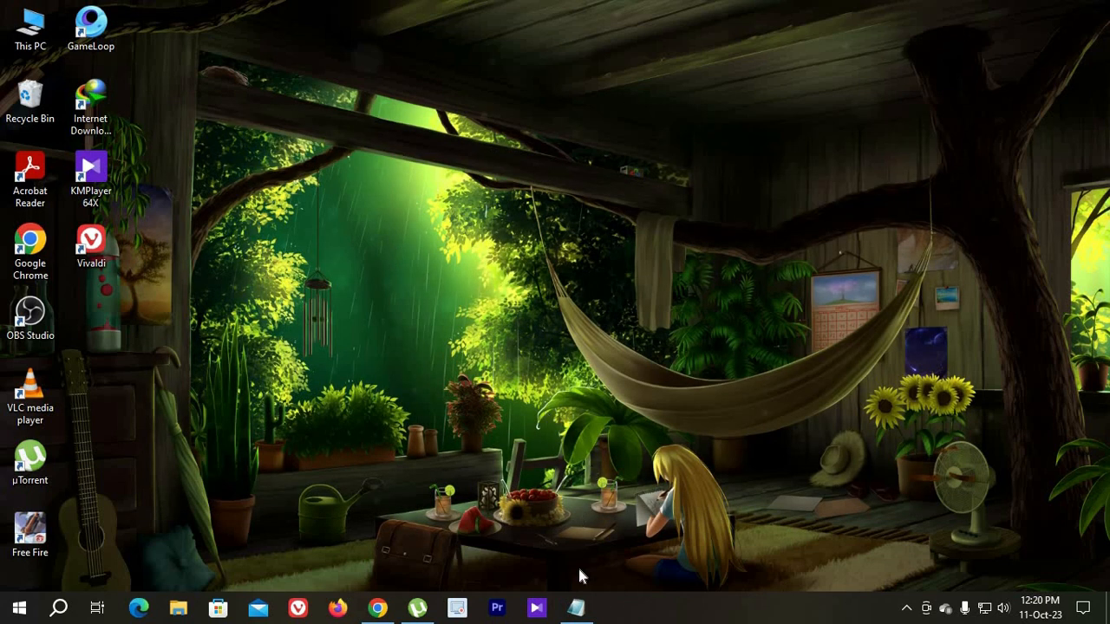
# Check the third line of the Notepad list, minimize it, and open the Local Group Policy Editor by searching for "edit grop policy"
pyautogui.click(575, 608)
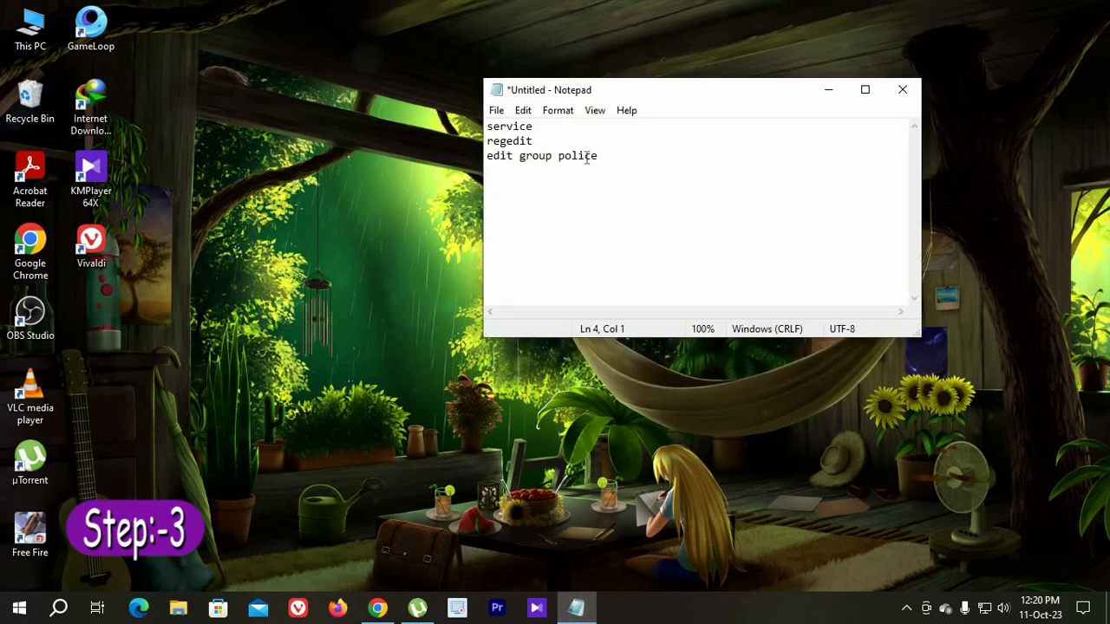
pyautogui.click(825, 89)
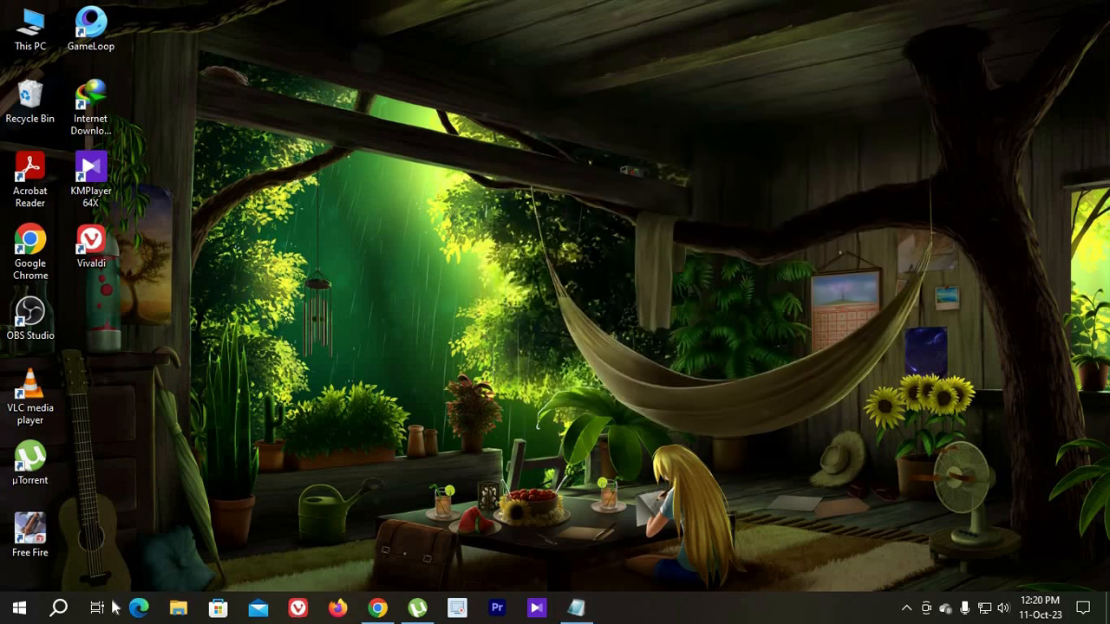
pyautogui.click(60, 611)
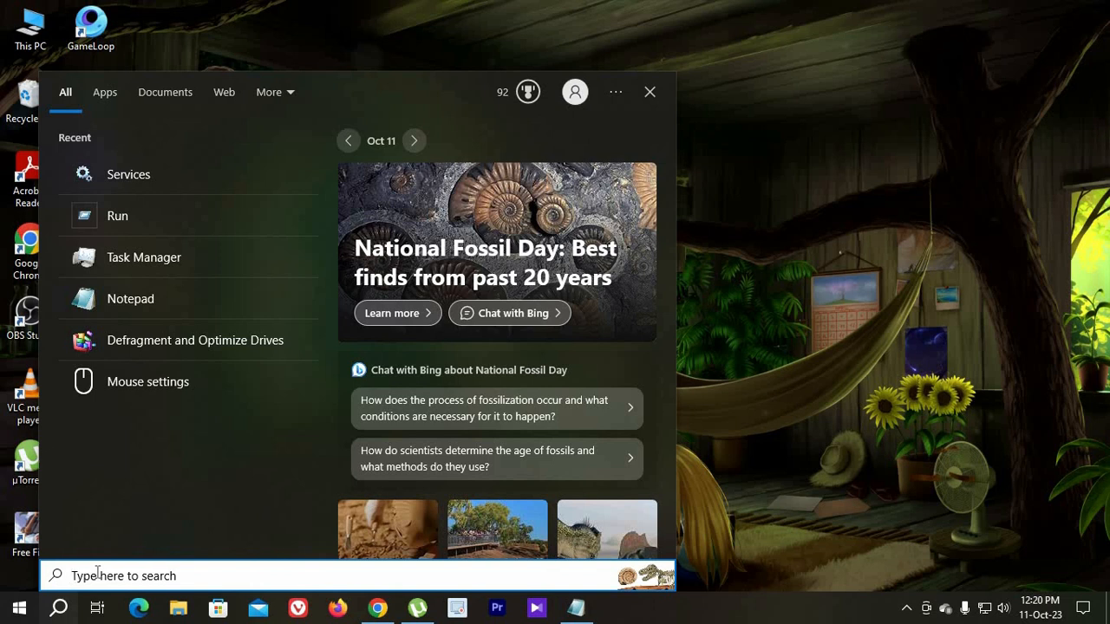
pyautogui.write('edit')
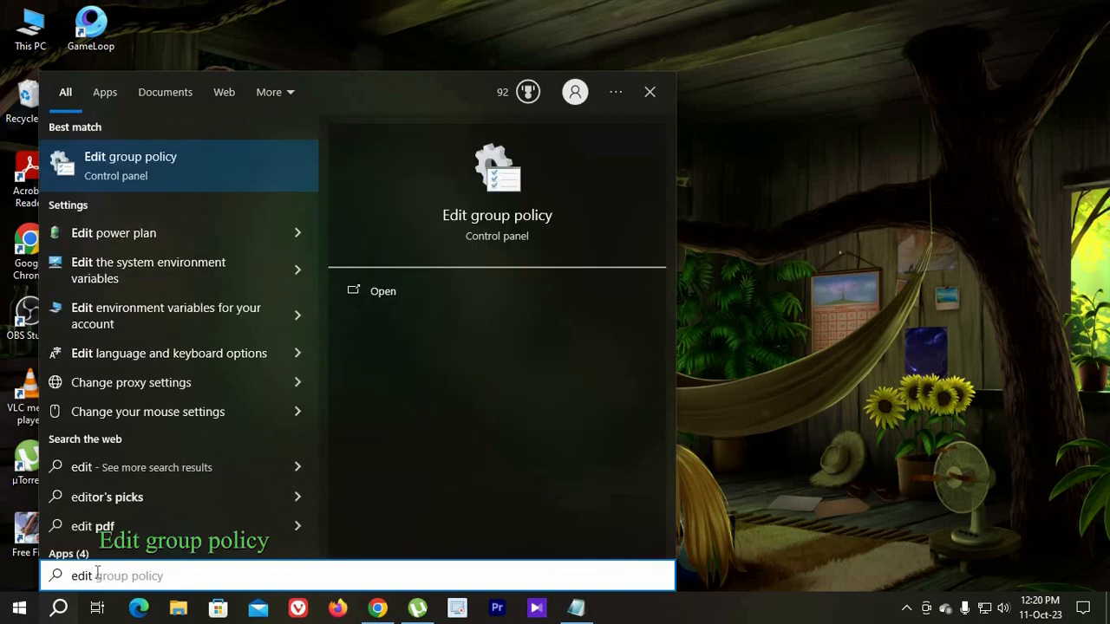
pyautogui.write(' grop')
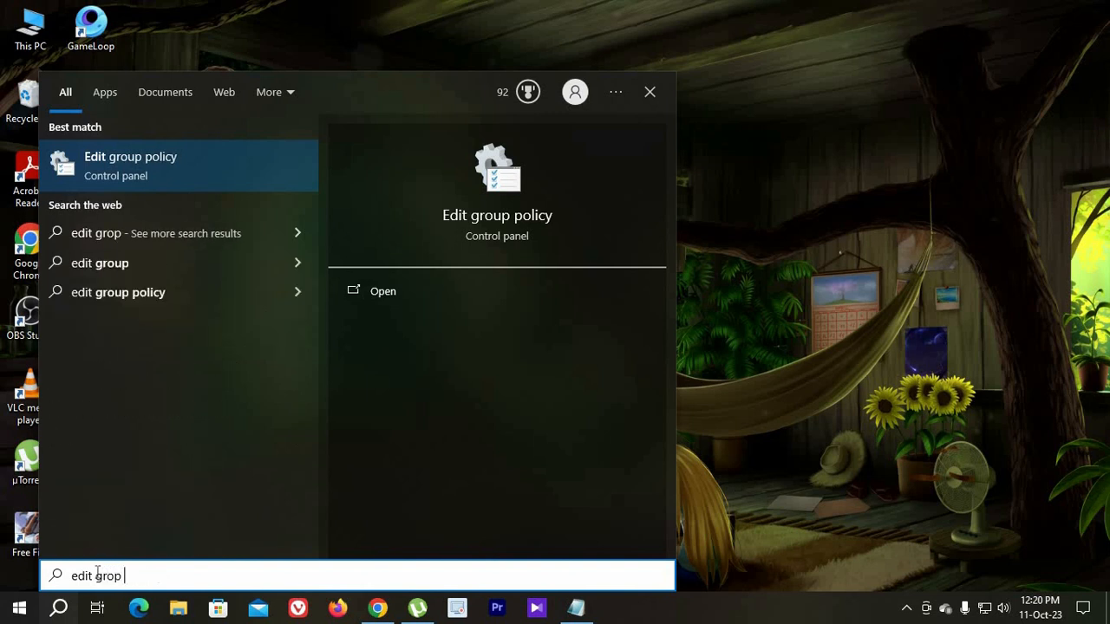
pyautogui.write(' po')
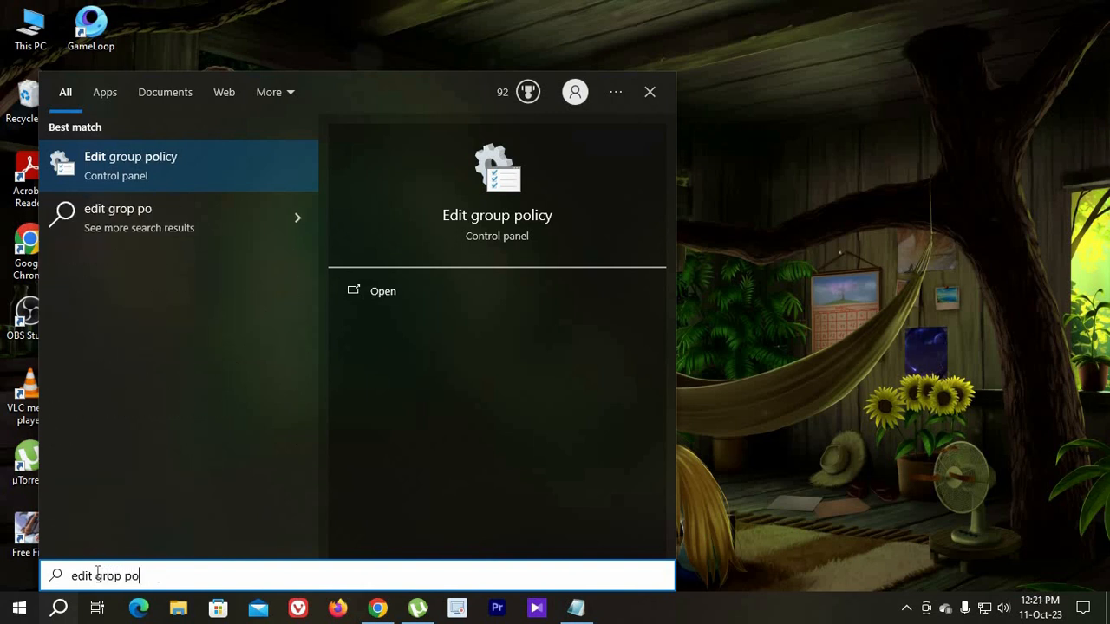
pyautogui.write('licy')
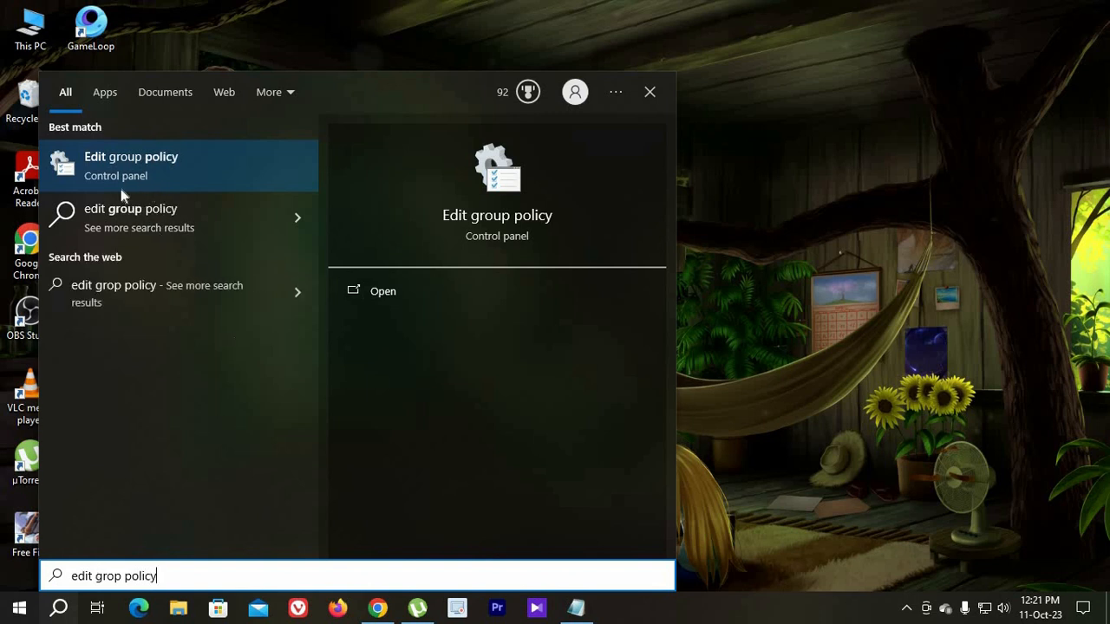
pyautogui.press('Return')
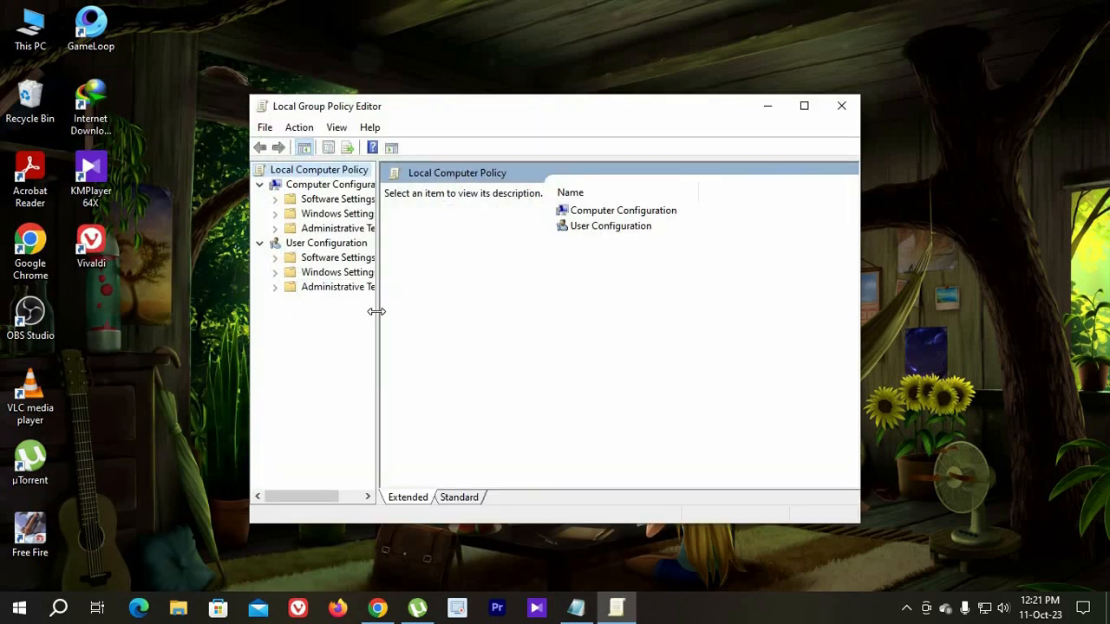
# Under Computer Configuration, expand Administrative Templates and Windows Components, and select the Windows Update folder
pyautogui.moveTo(377, 311); pyautogui.dragTo(429, 321)
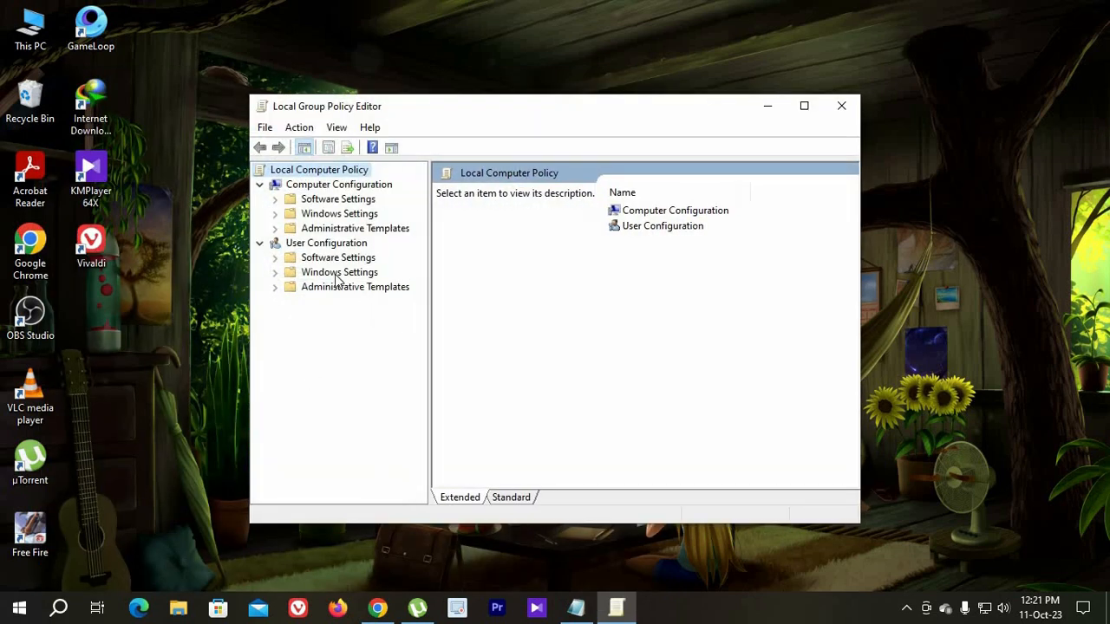
pyautogui.click(276, 228)
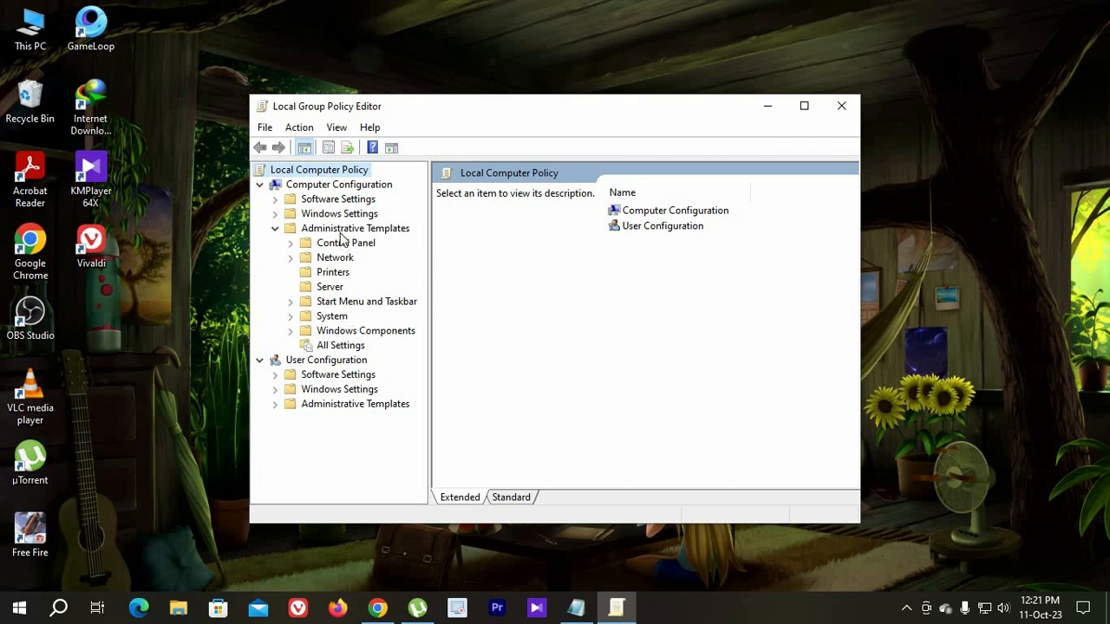
pyautogui.click(293, 332)
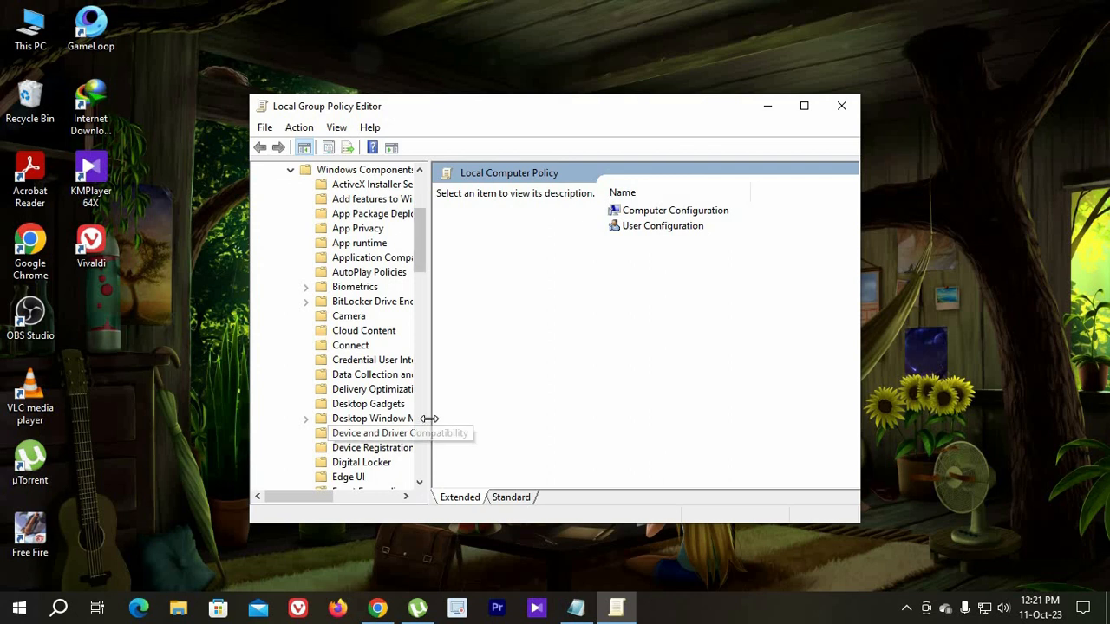
pyautogui.moveTo(429, 419); pyautogui.dragTo(548, 407)
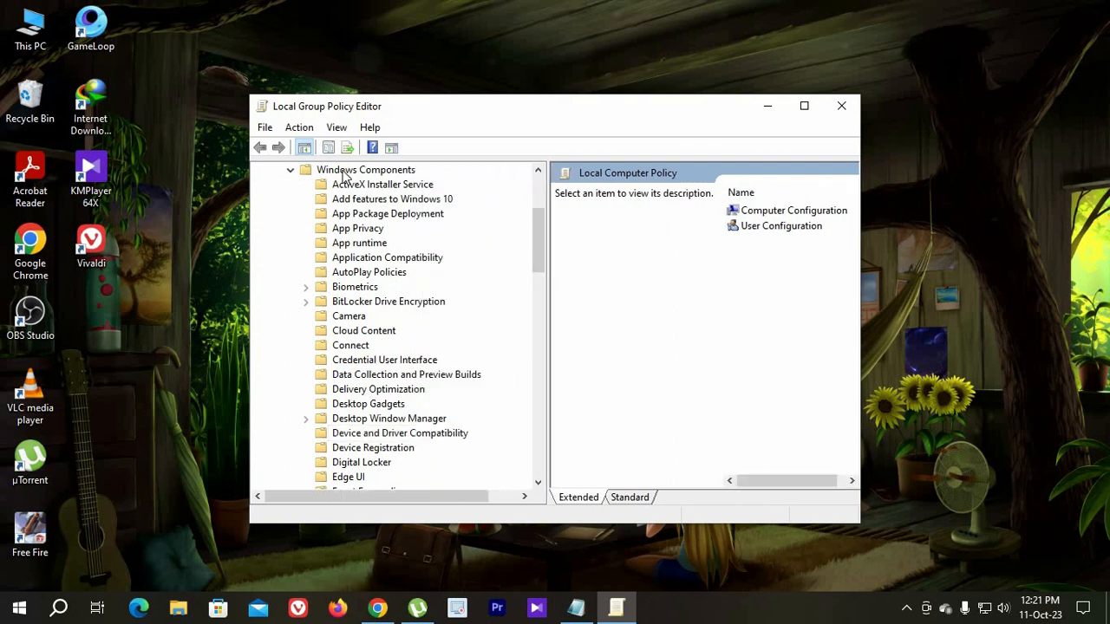
pyautogui.scroll(-3, 431, 338)
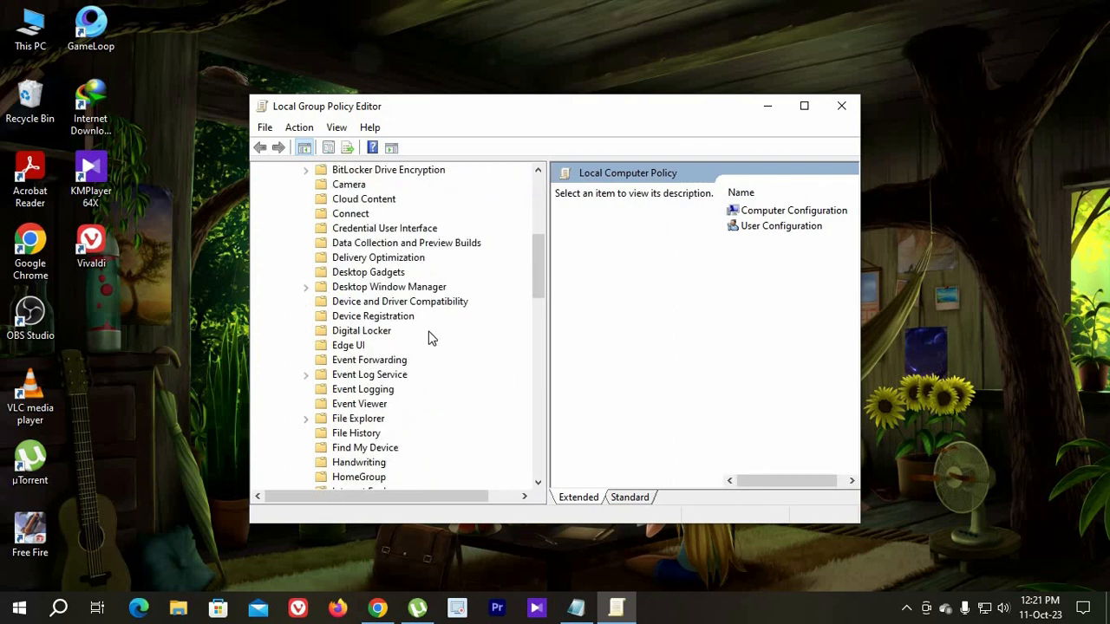
pyautogui.scroll(-19, 431, 338)
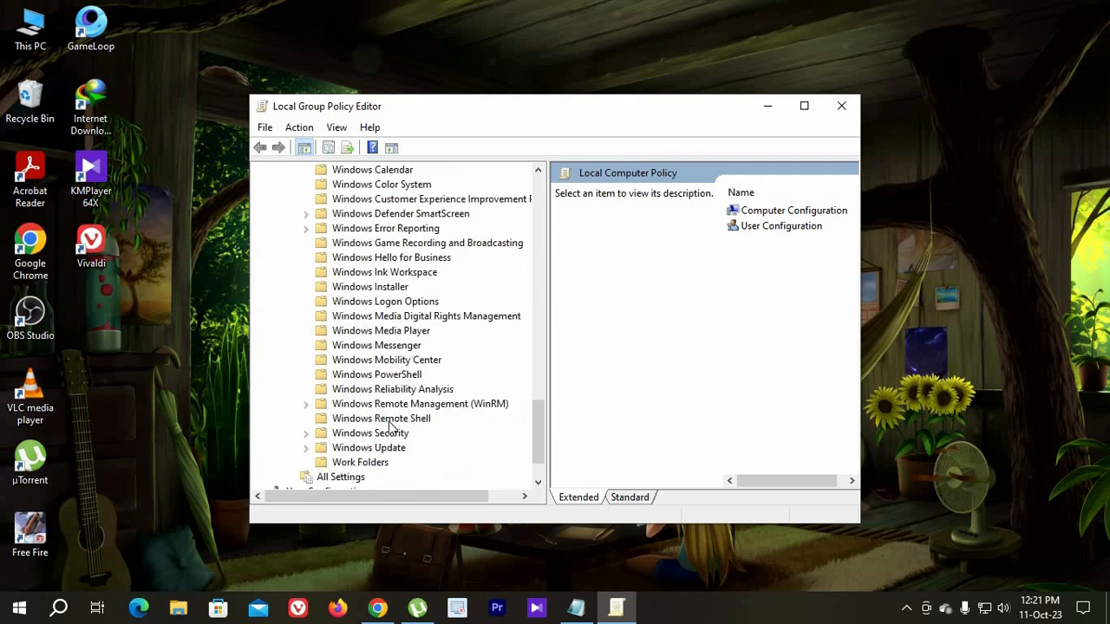
pyautogui.scroll(-2, 387, 425)
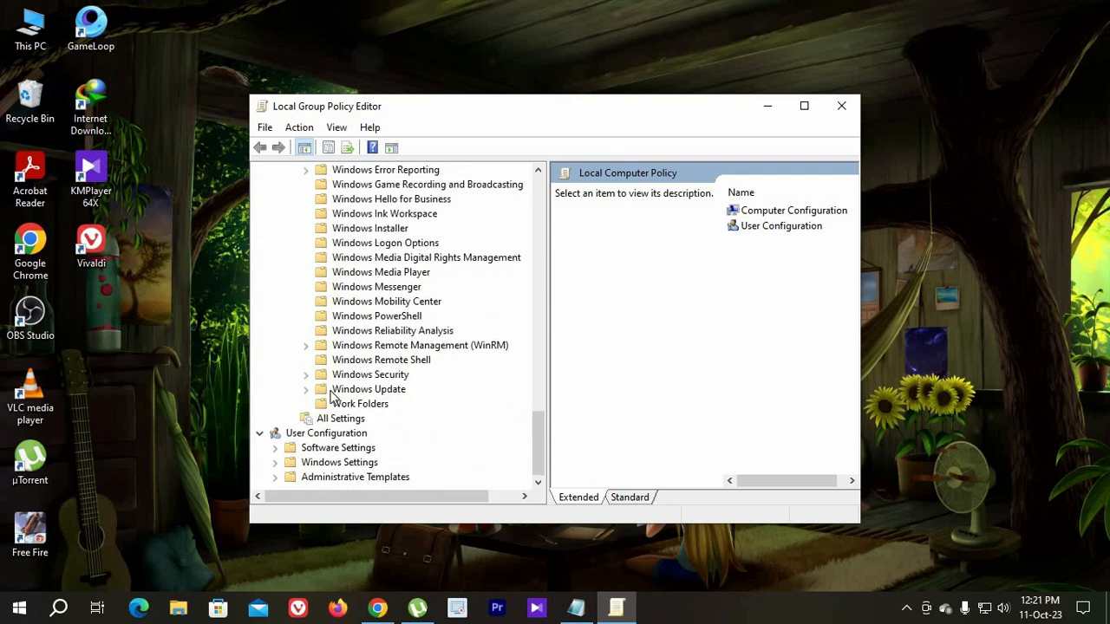
pyautogui.click(365, 389)
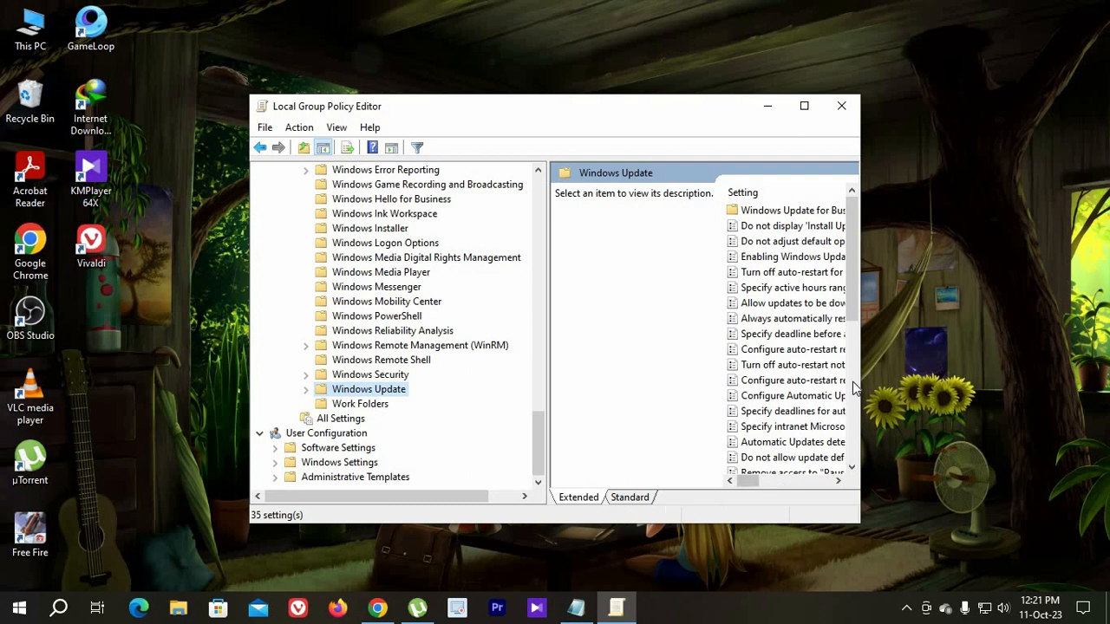
# Select the Configure Automatic Updates setting and enlarge the editor window to show the full State and Comment columns
pyautogui.moveTo(861, 390); pyautogui.dragTo(1047, 372)
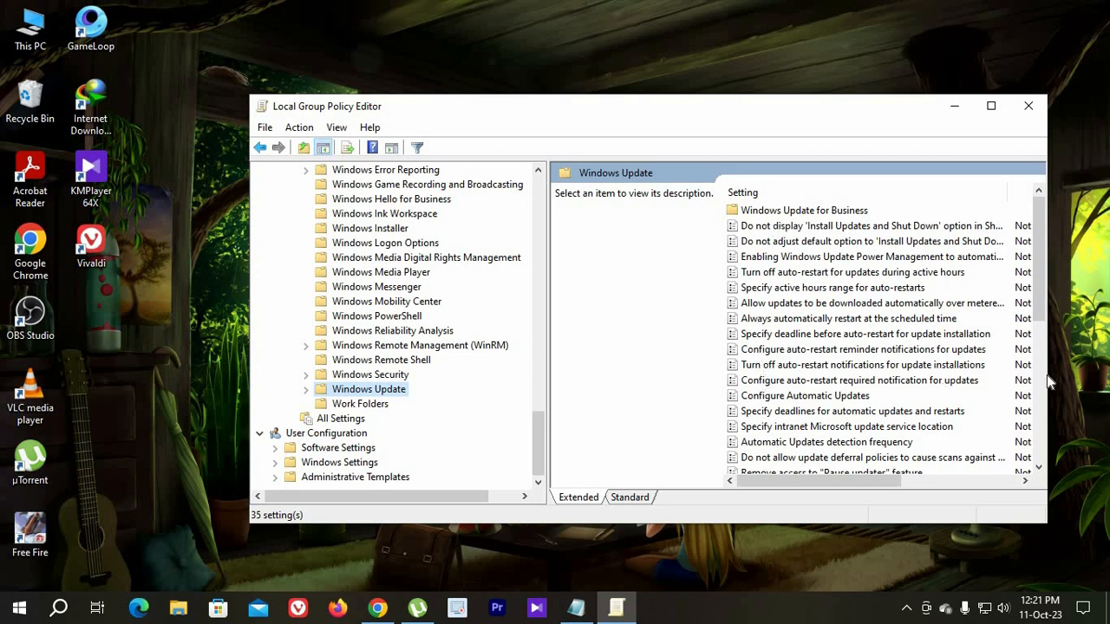
pyautogui.moveTo(1049, 388); pyautogui.dragTo(1088, 387)
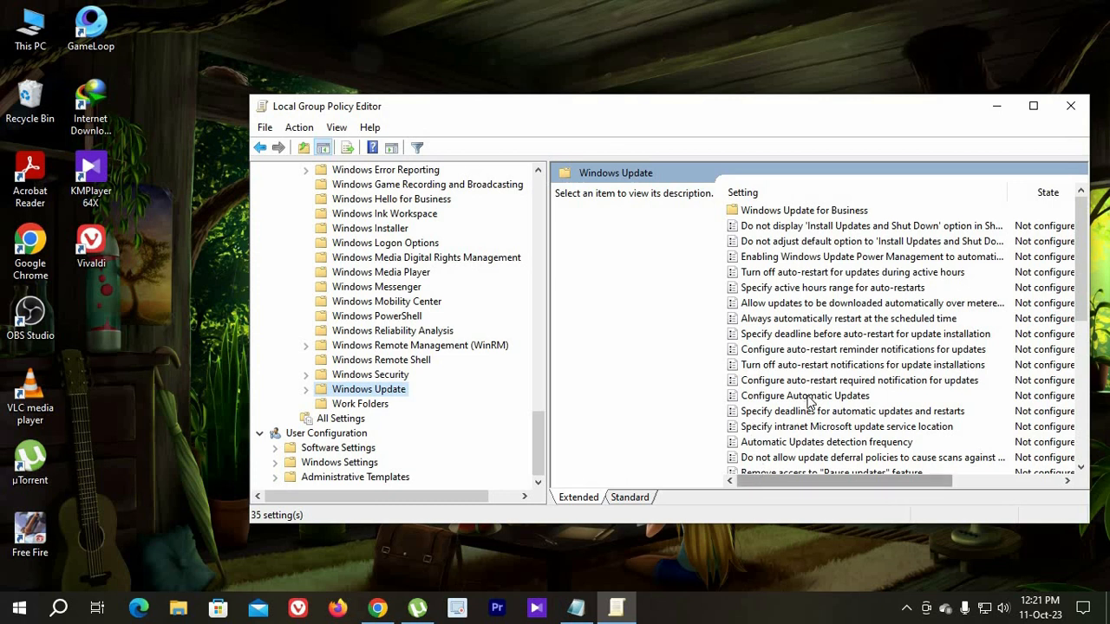
pyautogui.scroll(-1, 783, 353)
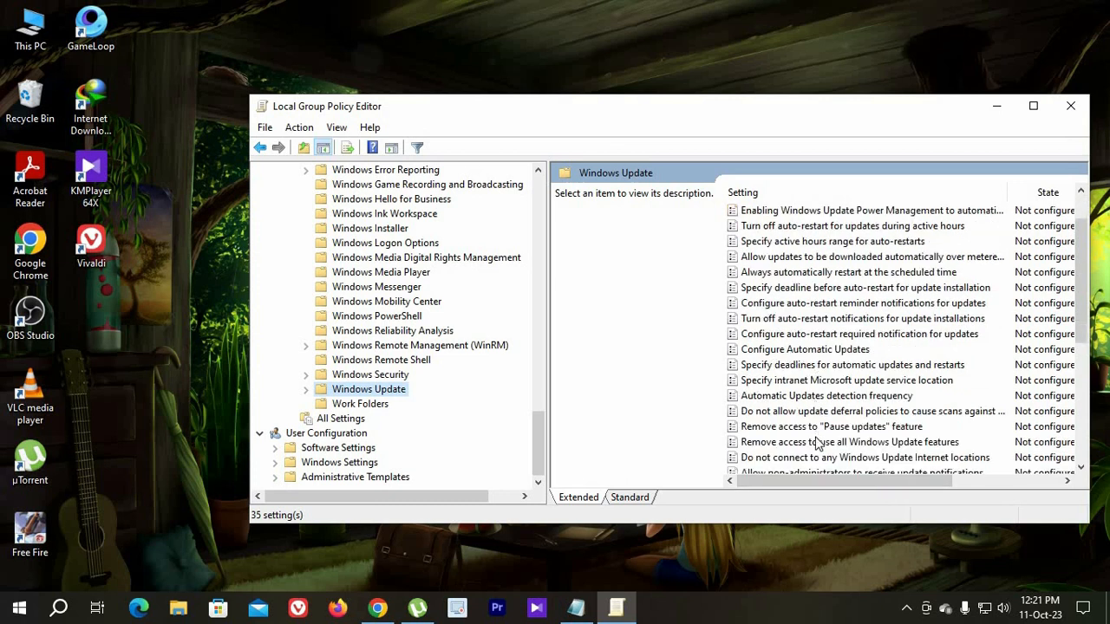
pyautogui.click(799, 349)
pyautogui.hscroll(1, 798, 477)
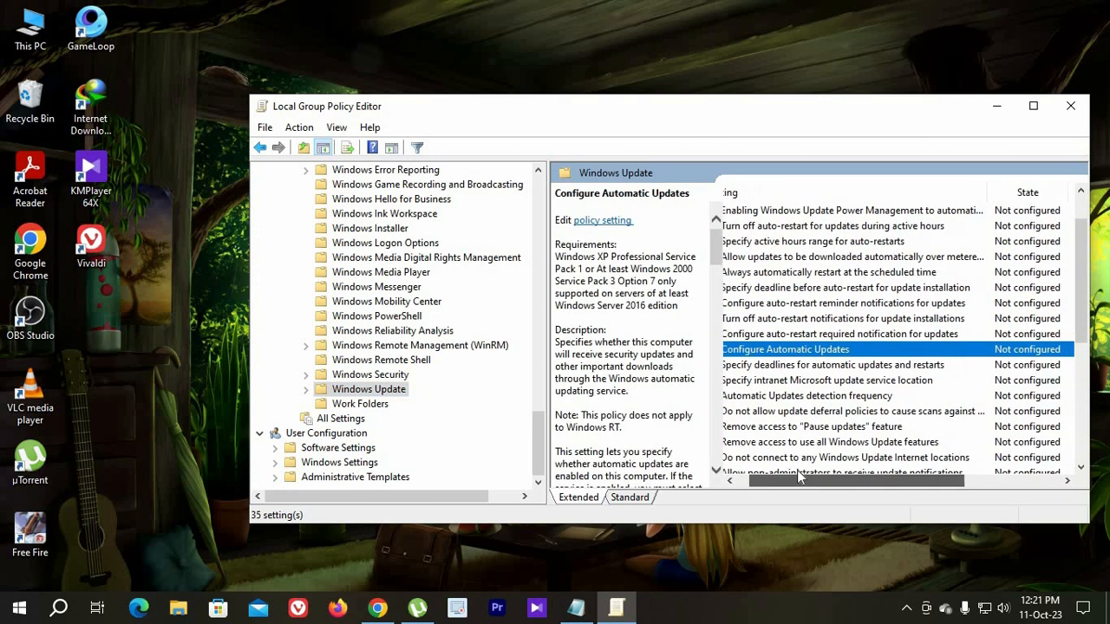
pyautogui.hscroll(-1, 799, 477)
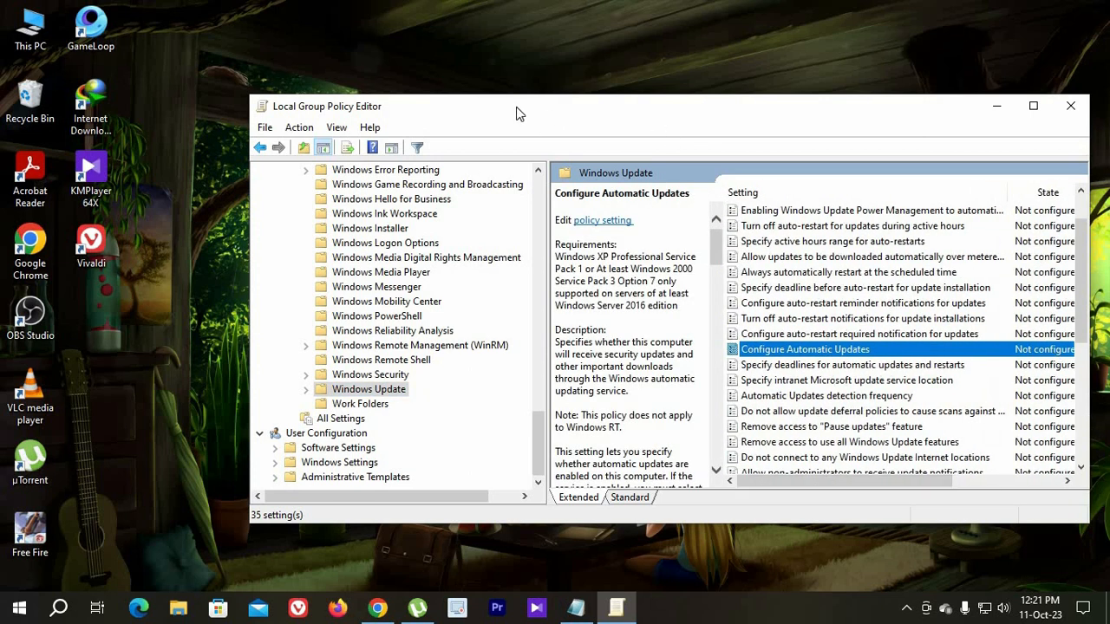
pyautogui.moveTo(517, 113); pyautogui.dragTo(336, 95)
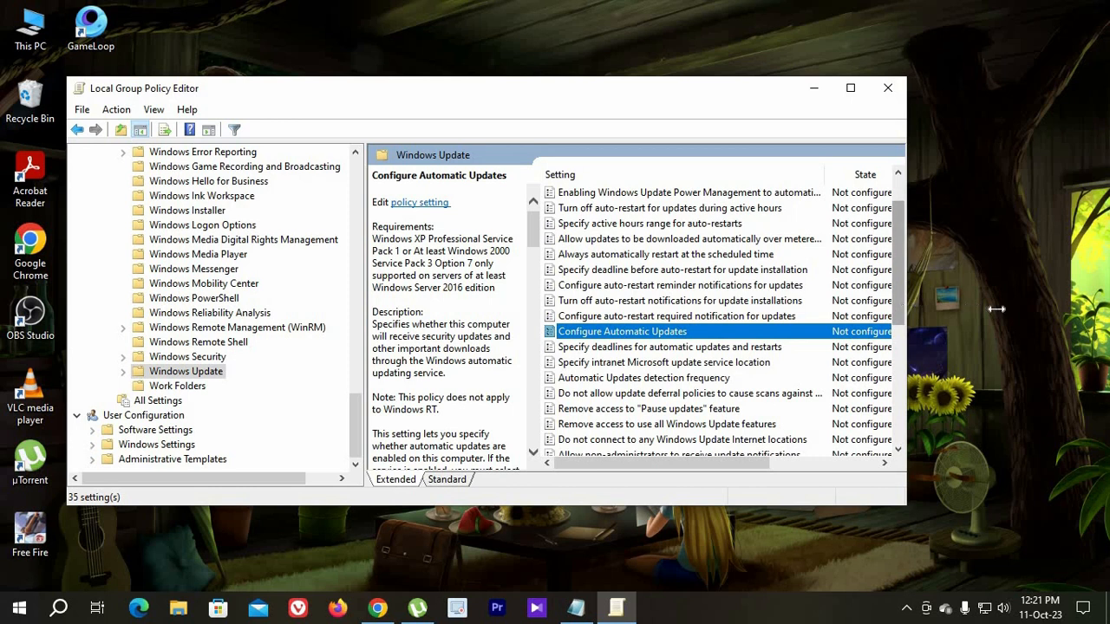
pyautogui.moveTo(907, 307); pyautogui.dragTo(1061, 307)
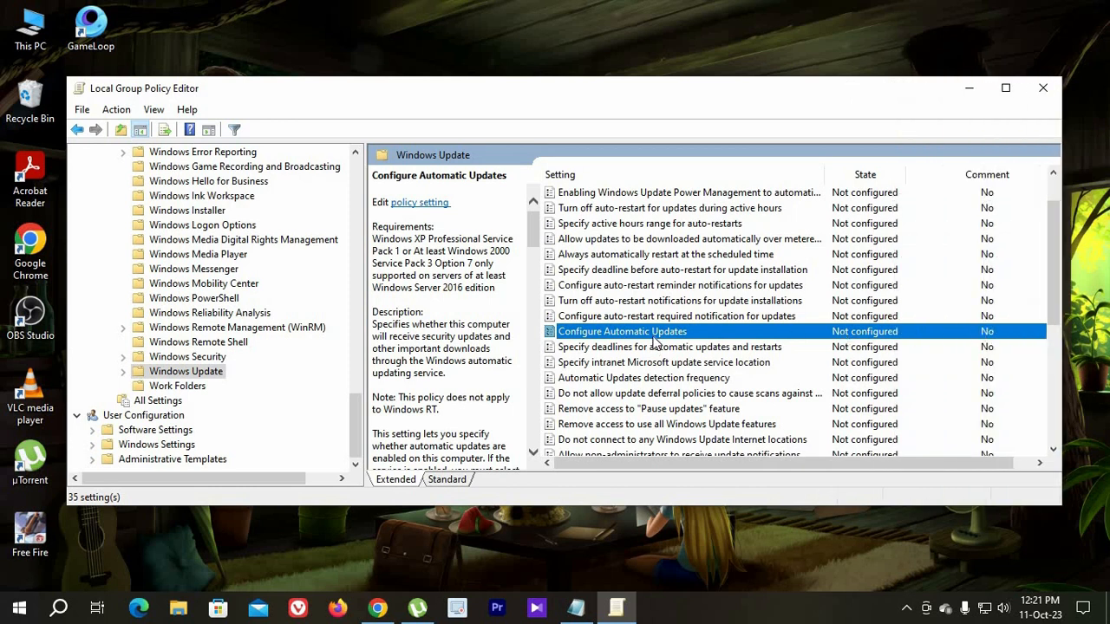
pyautogui.scroll(1, 577, 209)
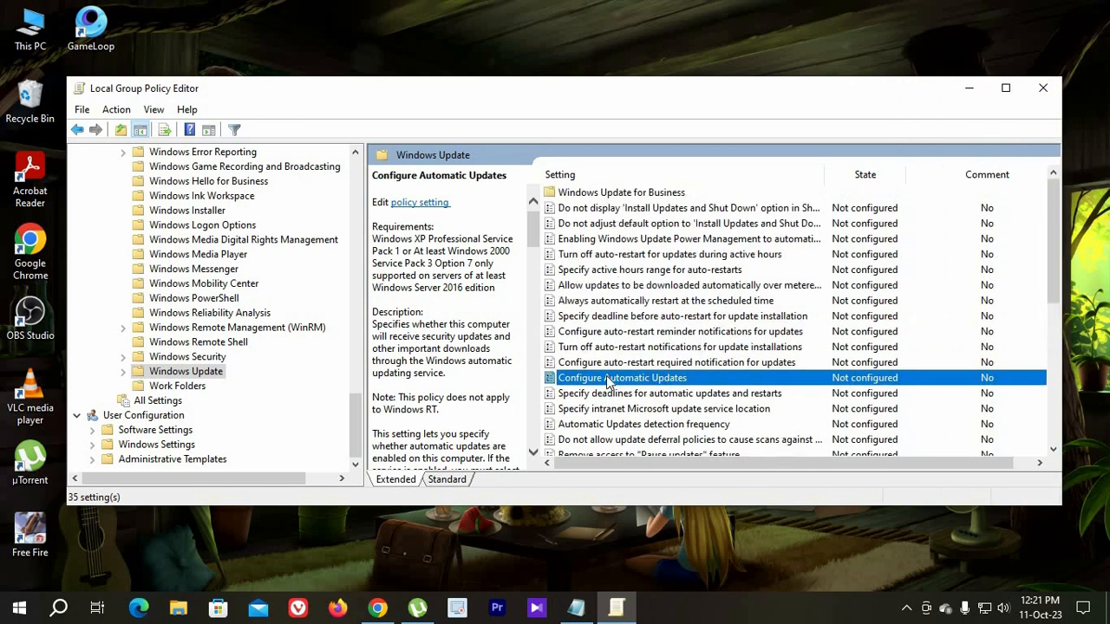
# Open the Configure Automatic Updates policy, set it to Disabled, and apply the change
pyautogui.rightClick(833, 381)
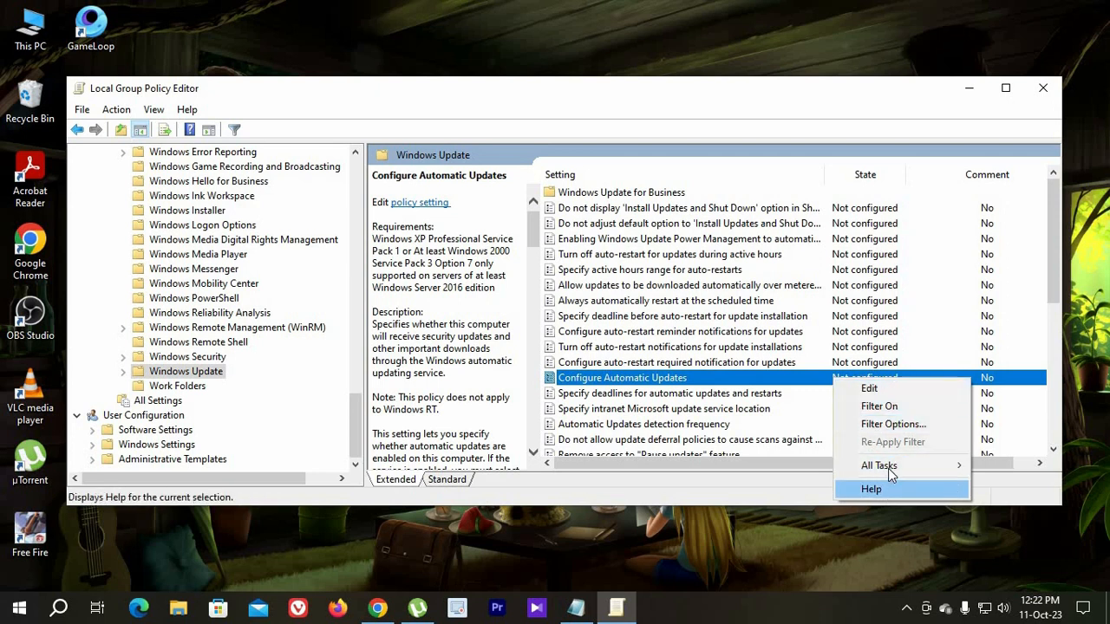
pyautogui.moveTo(888, 468)
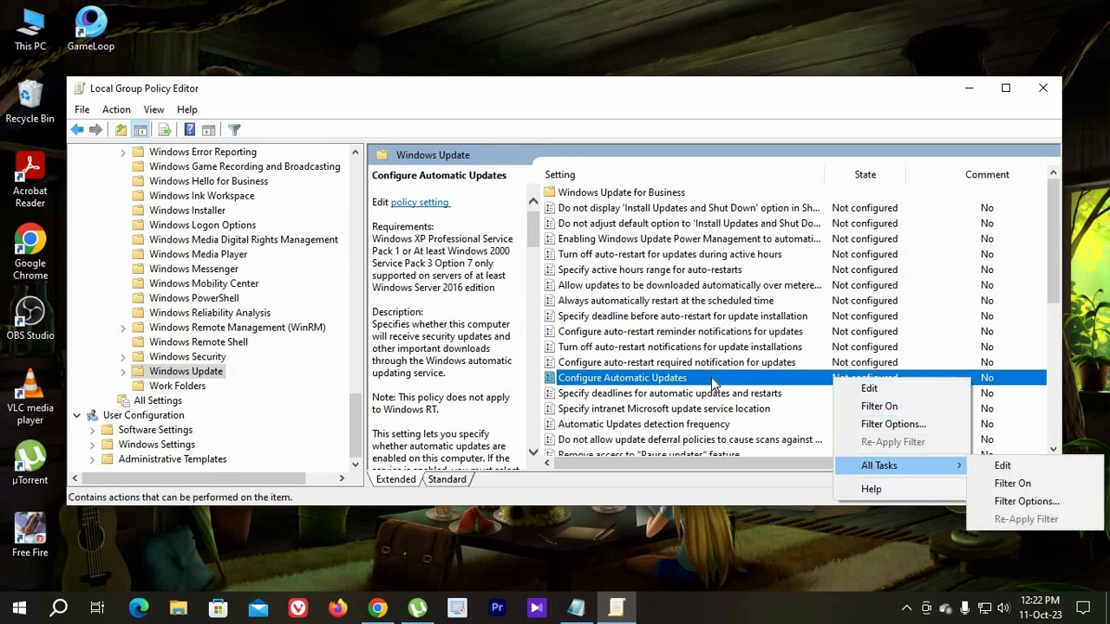
pyautogui.doubleClick(713, 379)
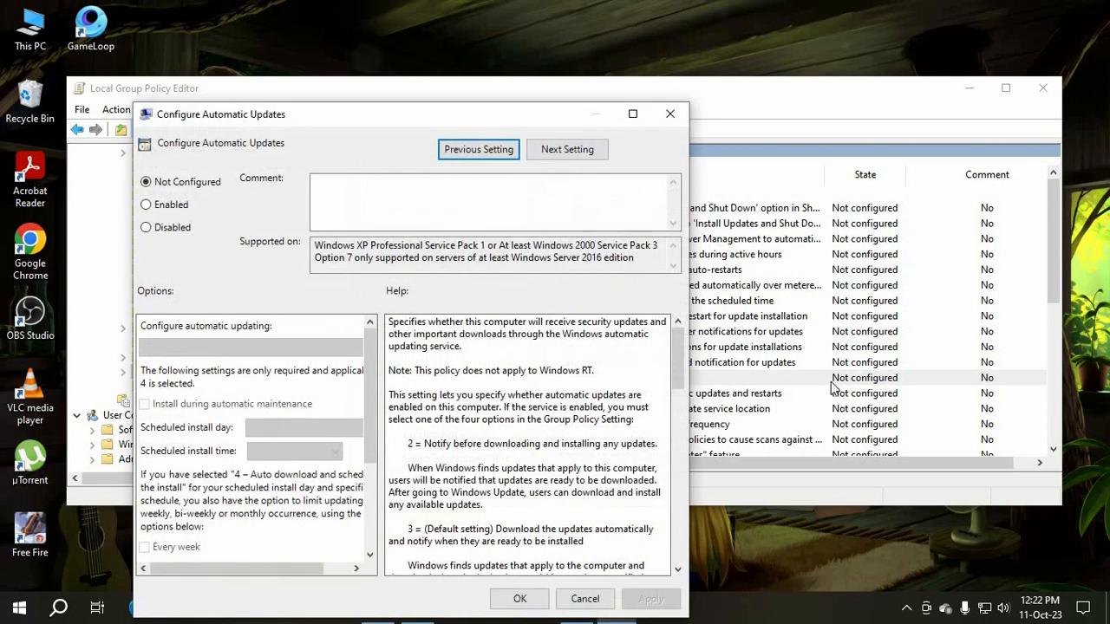
pyautogui.click(147, 227)
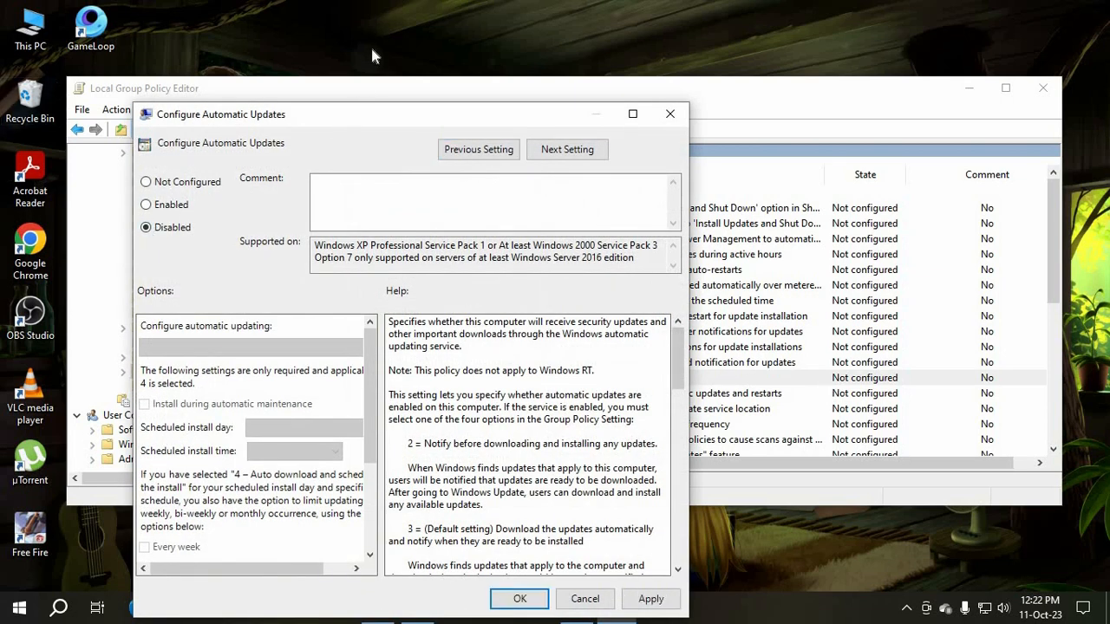
pyautogui.moveTo(361, 113); pyautogui.dragTo(379, 39)
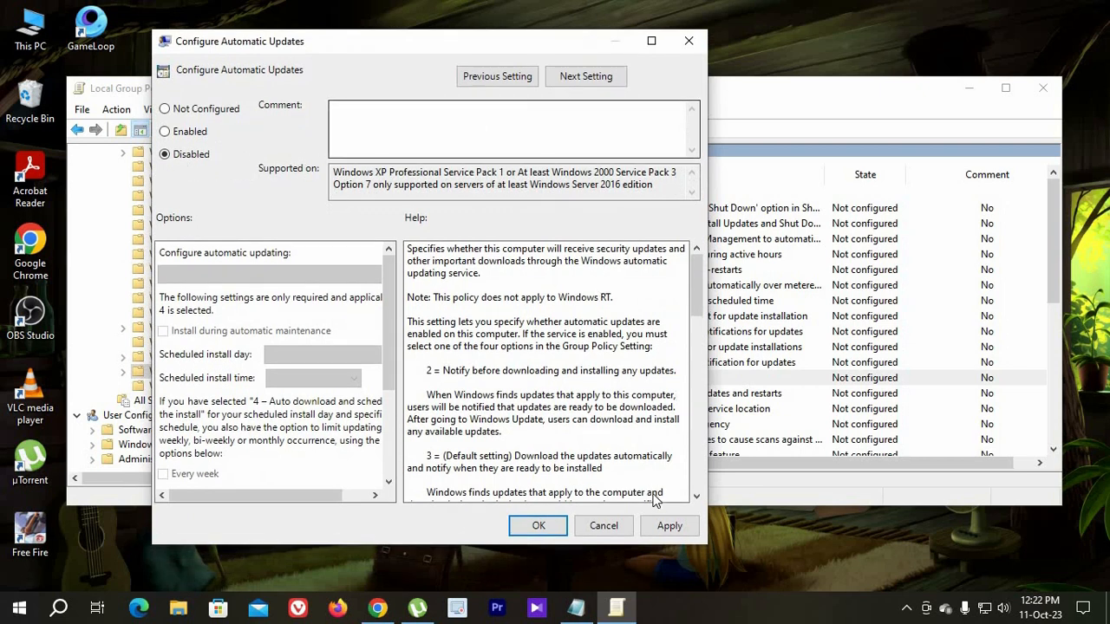
pyautogui.click(669, 529)
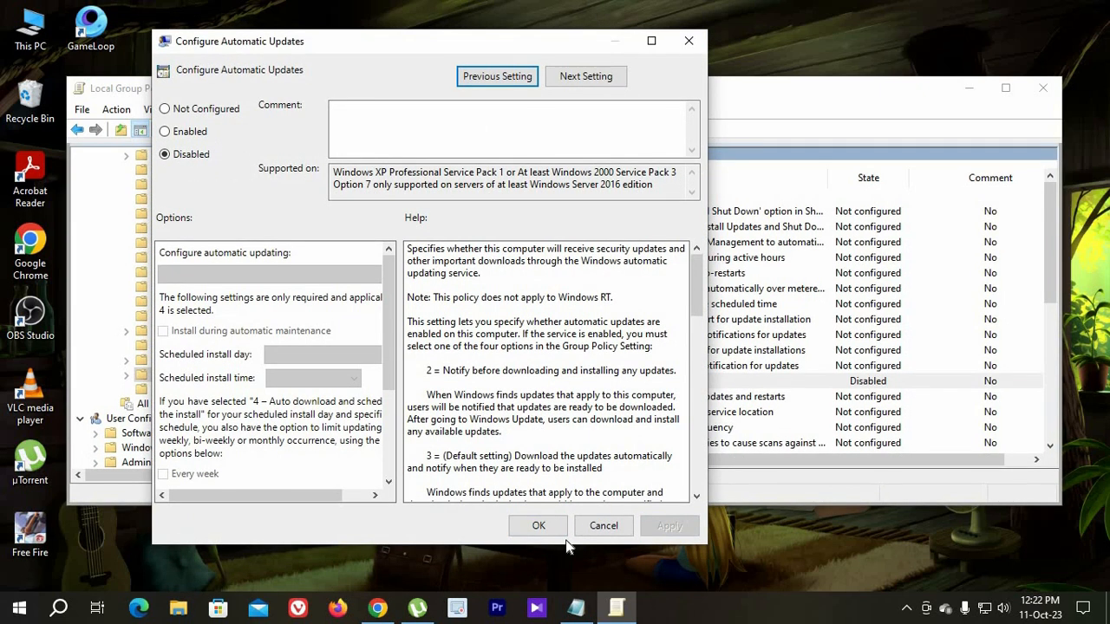
pyautogui.click(539, 526)
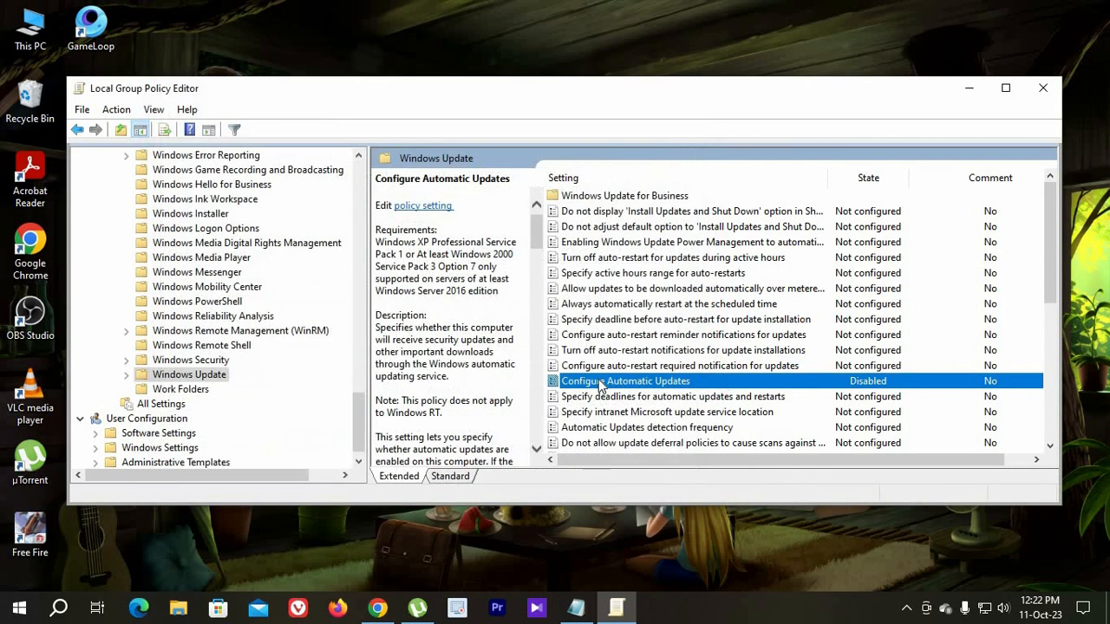
# Close the Local Group Policy Editor and refresh the desktop
pyautogui.click(1043, 89)
pyautogui.rightClick(430, 165)
pyautogui.click(470, 213)
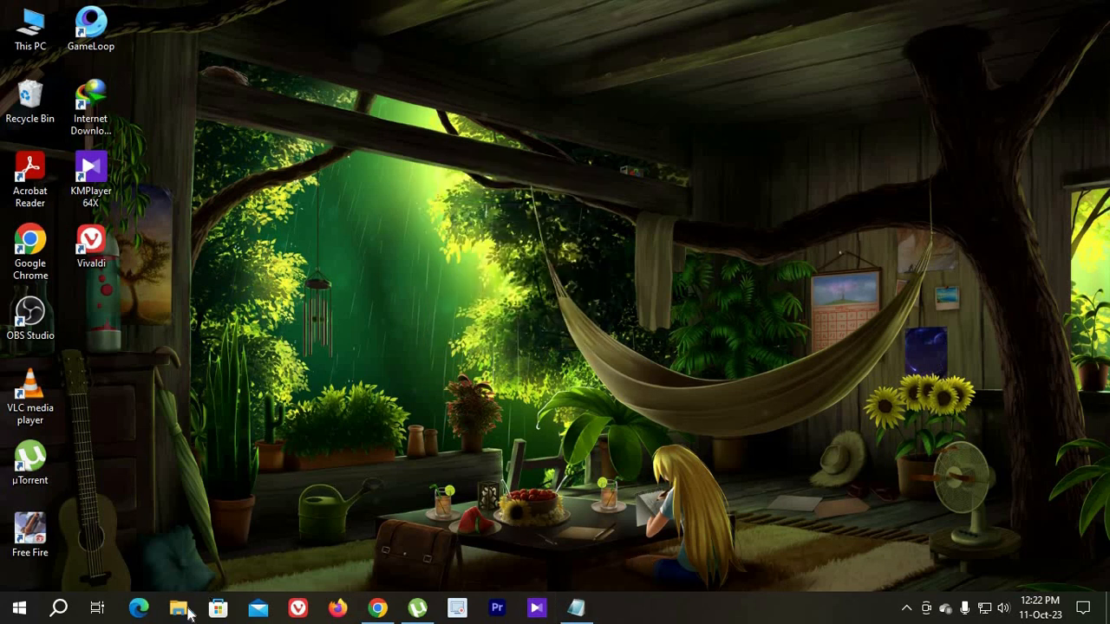
# Add "services.msc" as the fourth line of the Notepad list and minimize Notepad
pyautogui.click(581, 610)
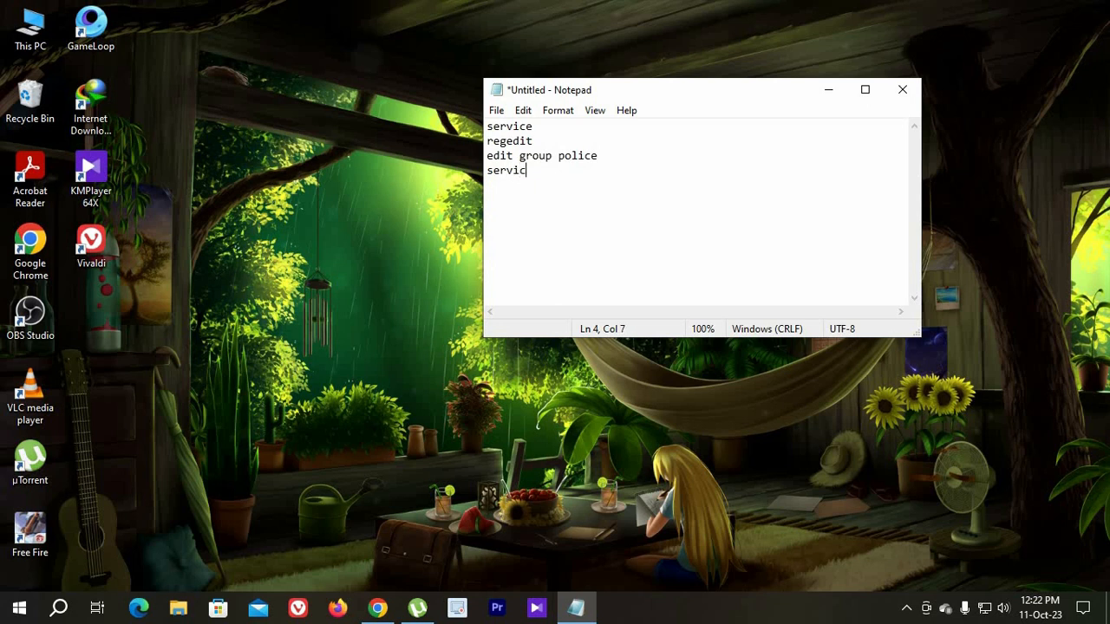
pyautogui.write('es')
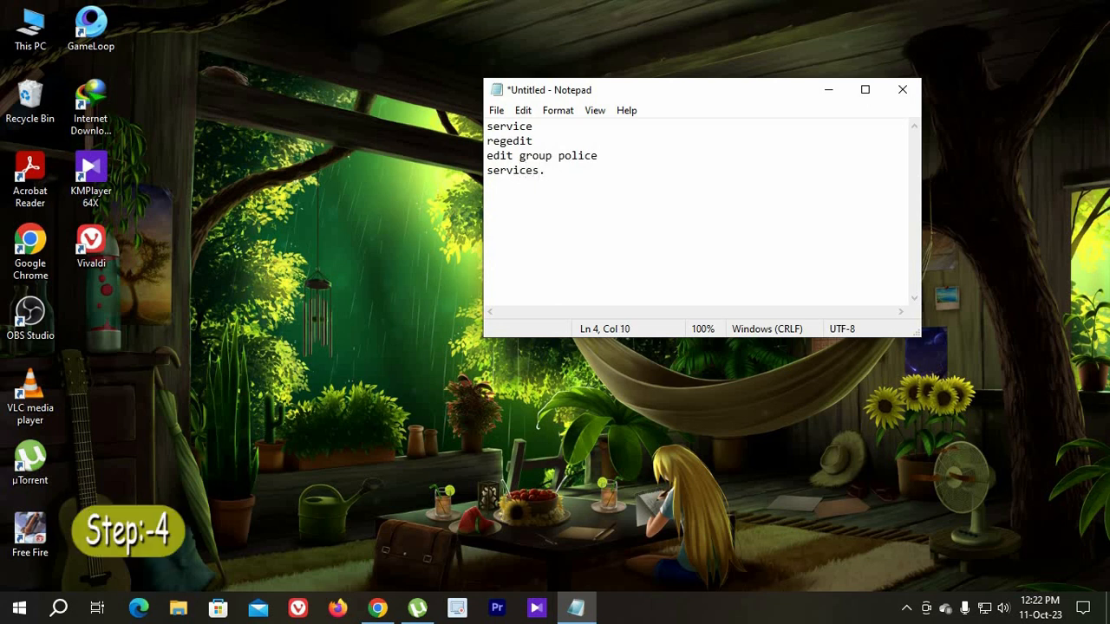
pyautogui.write('.msc')
pyautogui.click(829, 89)
# Open the Services console through the Run dialog with services.msc and maximize its window
pyautogui.click(58, 608)
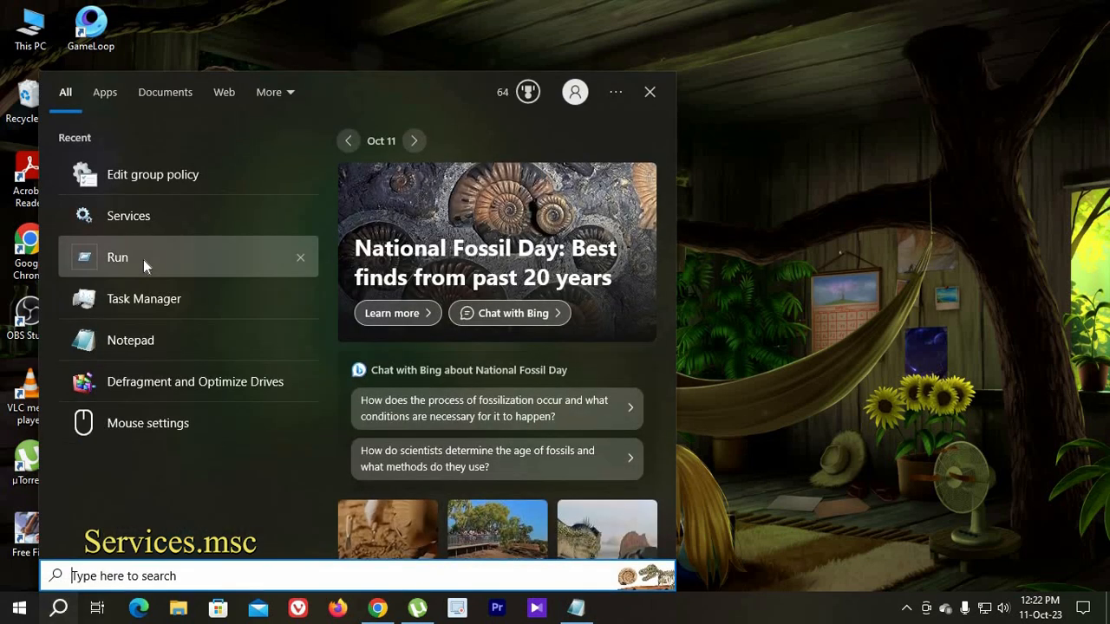
pyautogui.click(143, 258)
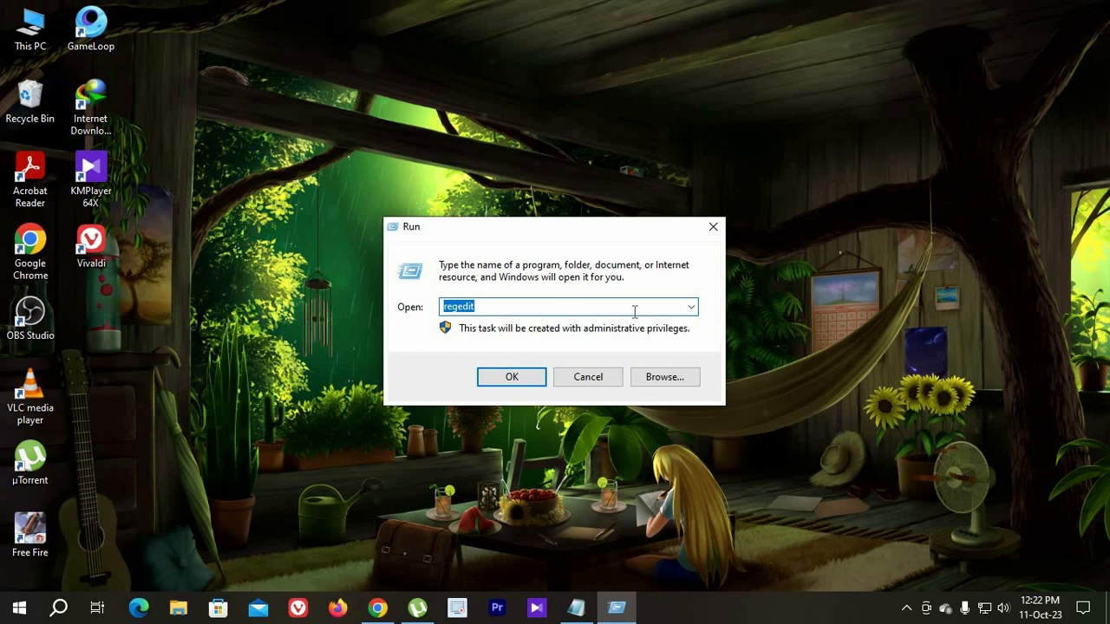
pyautogui.write('s')
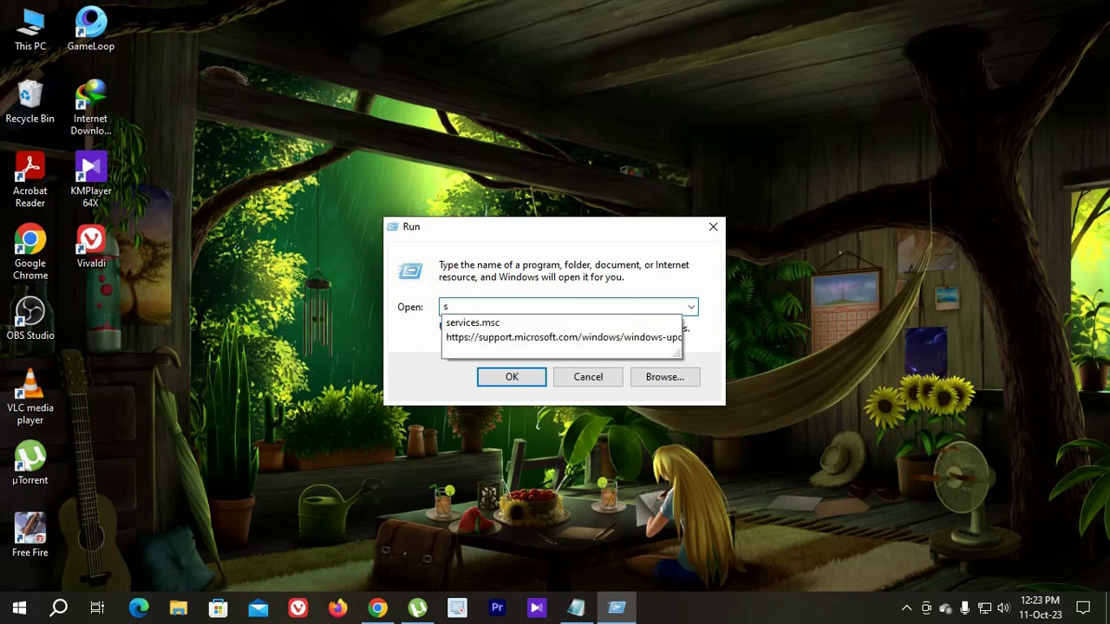
pyautogui.write('er')
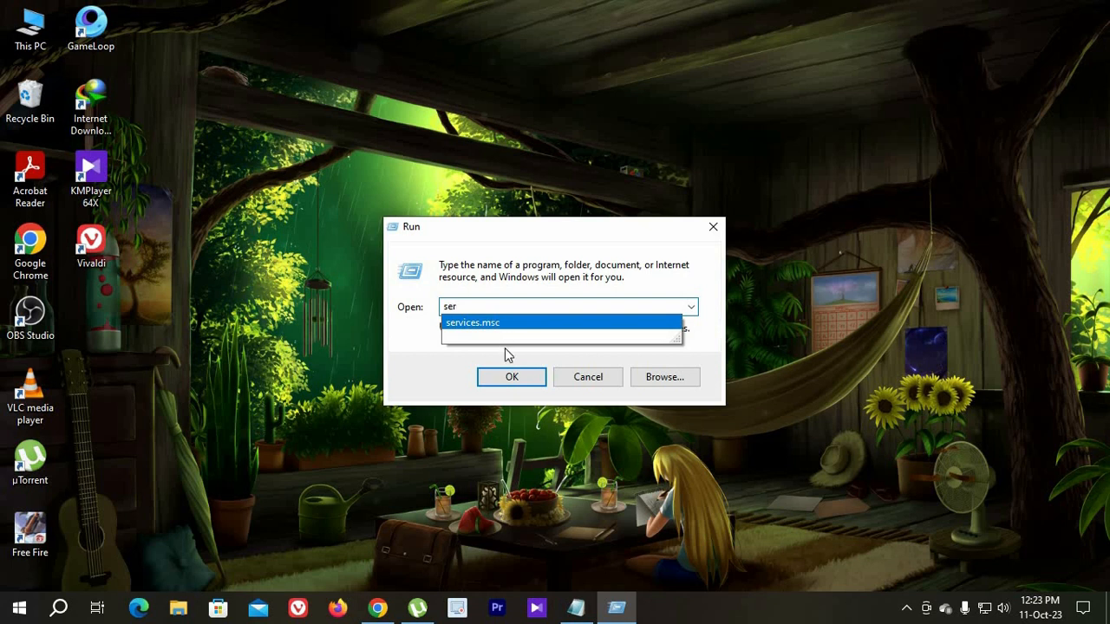
pyautogui.click(492, 323)
pyautogui.click(511, 378)
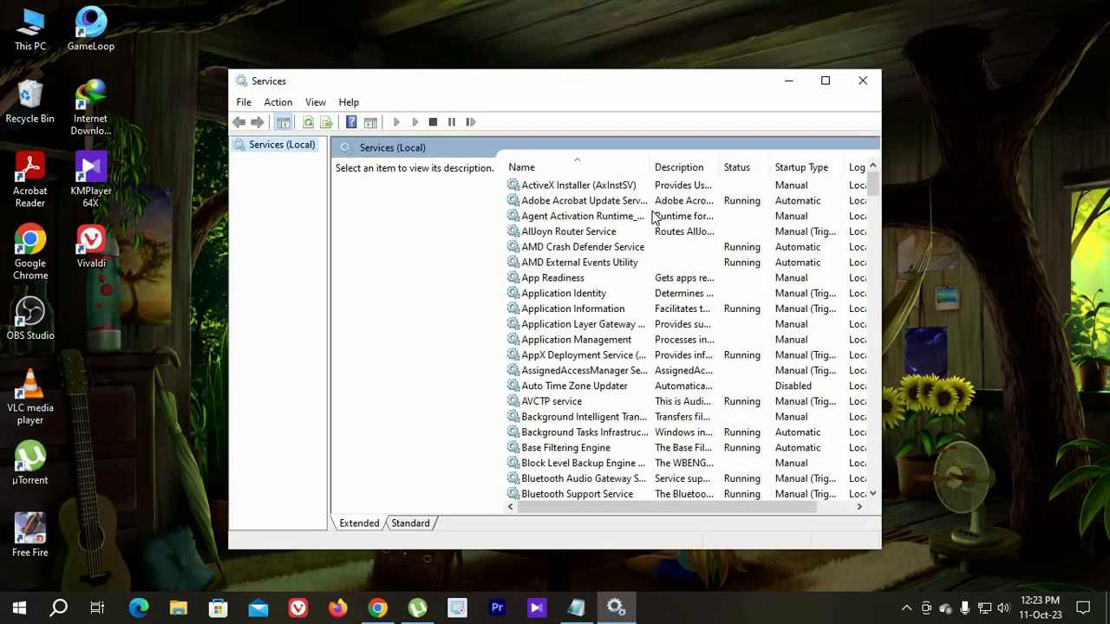
pyautogui.click(825, 82)
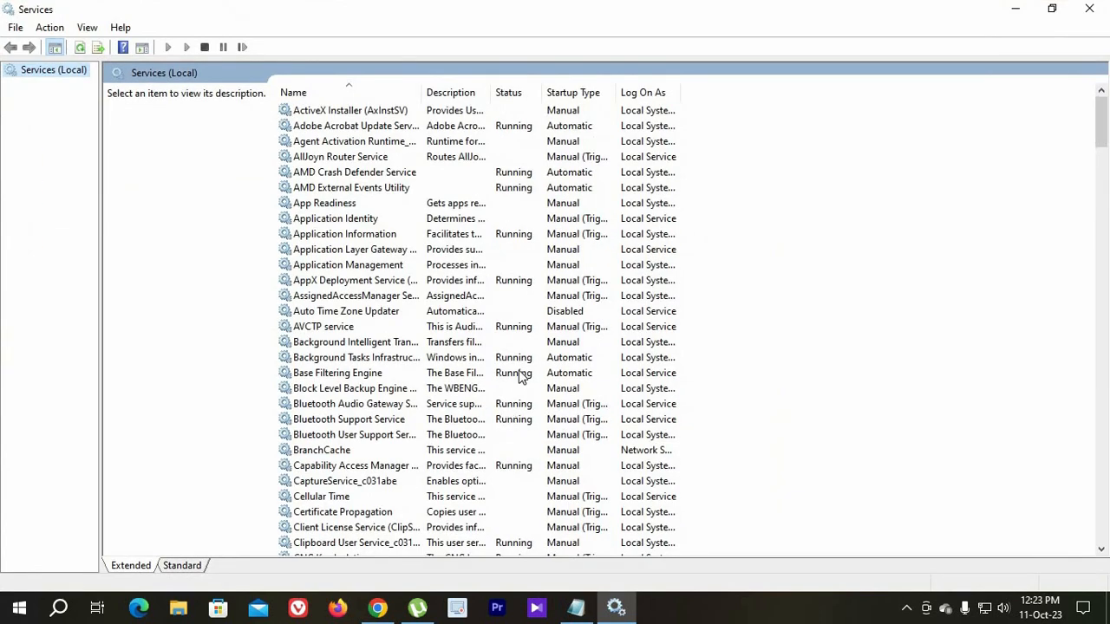
# Find the Windows Update service in the list and open its properties
pyautogui.scroll(-9, 509, 342)
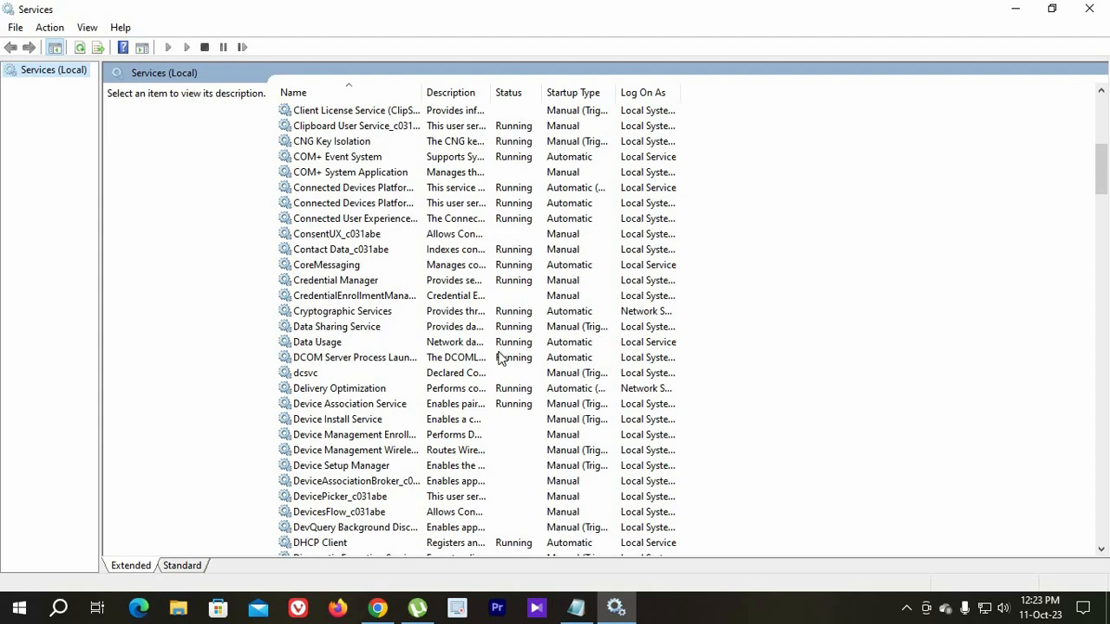
pyautogui.scroll(-3, 501, 357)
pyautogui.scroll(-18, 500, 357)
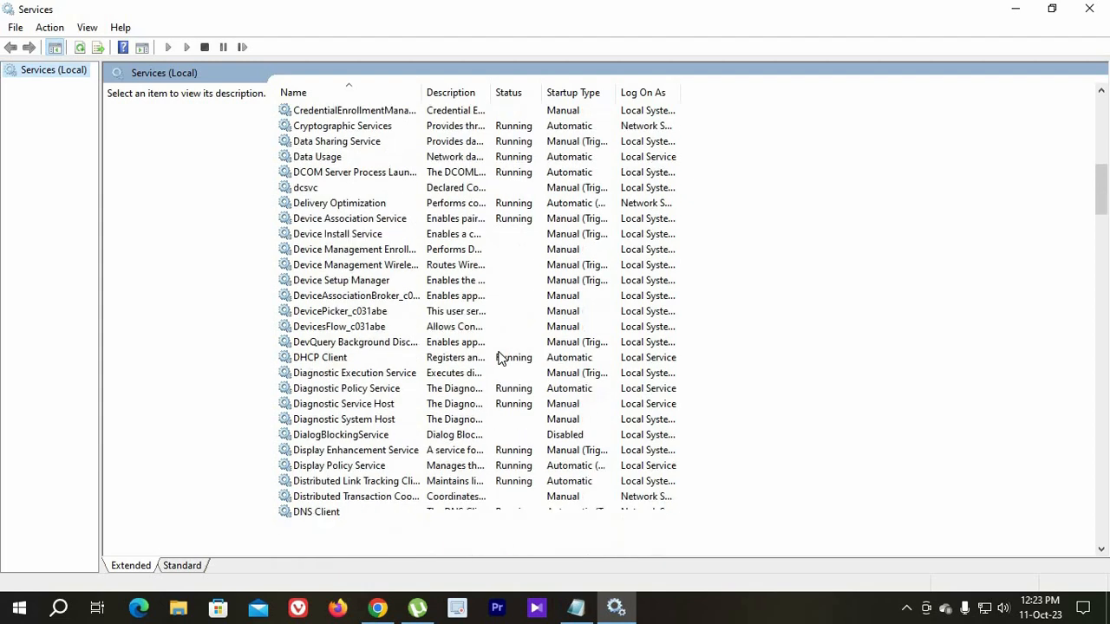
pyautogui.scroll(-20, 500, 358)
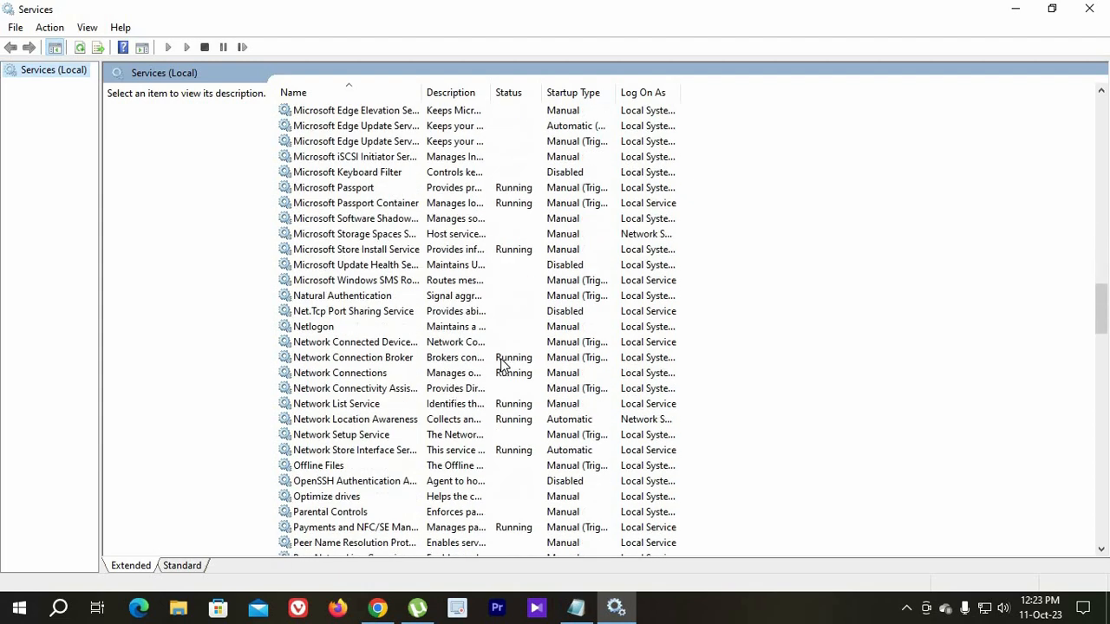
pyautogui.scroll(-20, 500, 375)
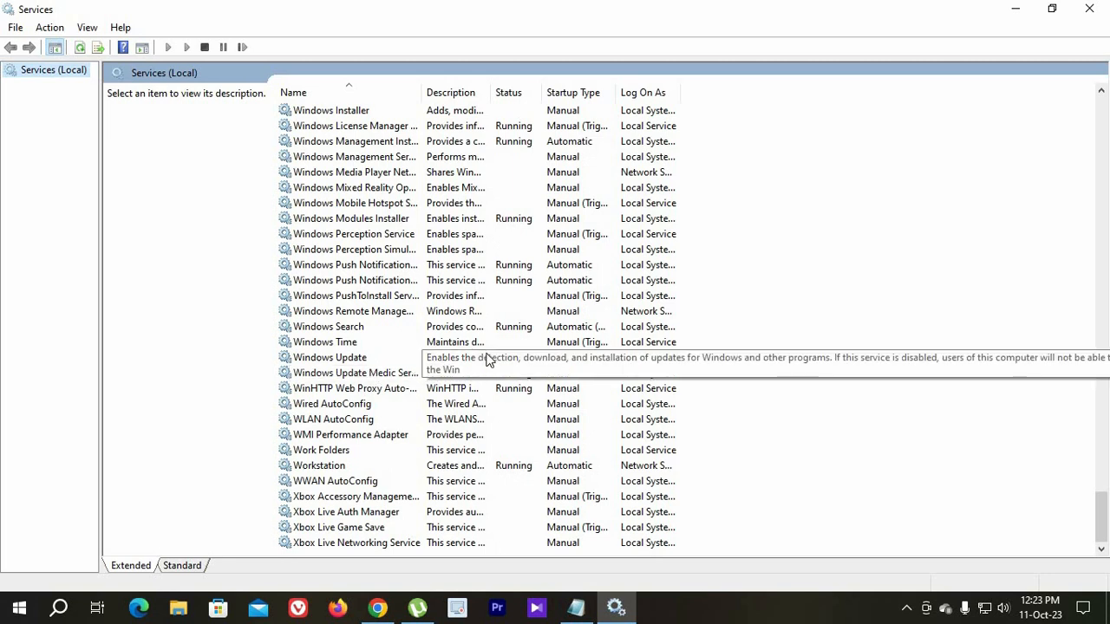
pyautogui.click(486, 357)
pyautogui.rightClick(487, 358)
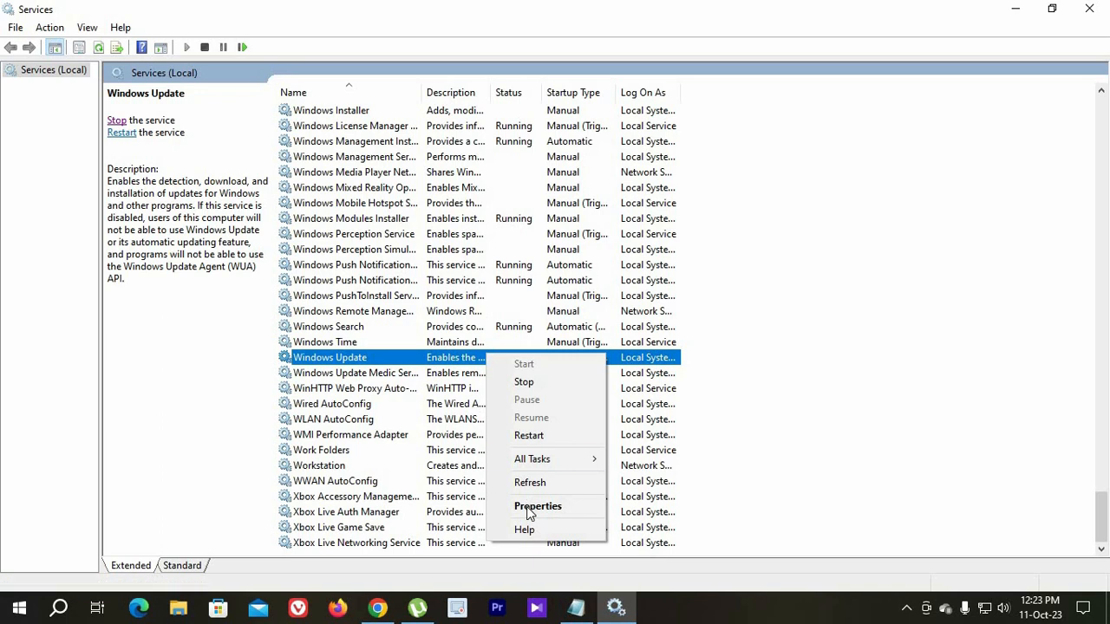
pyautogui.press('Return')
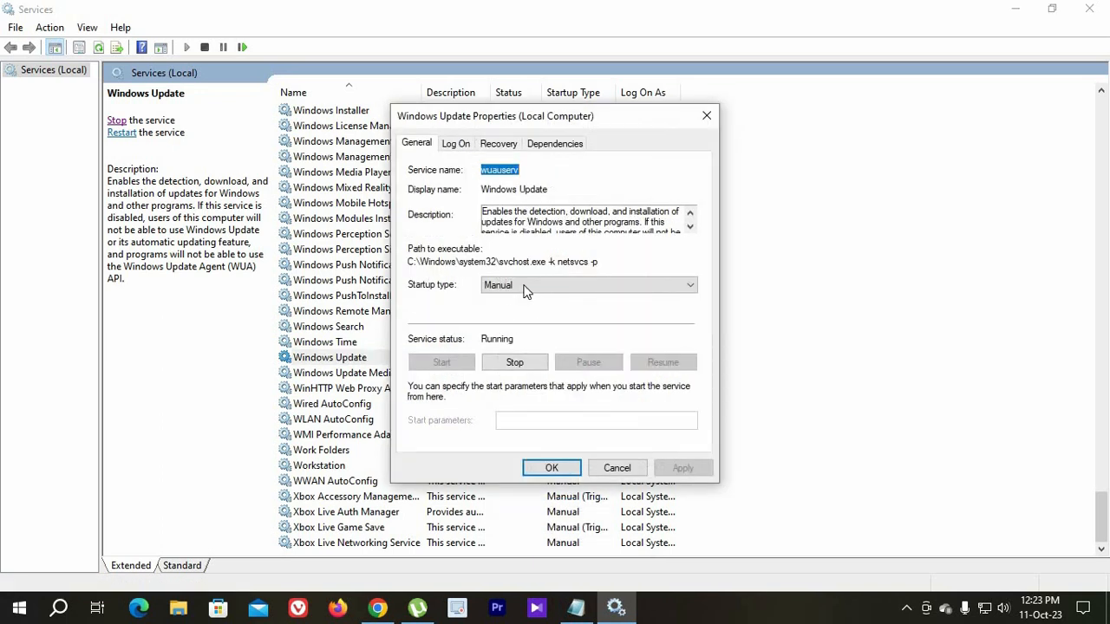
# Set the Windows Update service's startup type to Disabled and stop the service
pyautogui.click(520, 286)
pyautogui.click(516, 333)
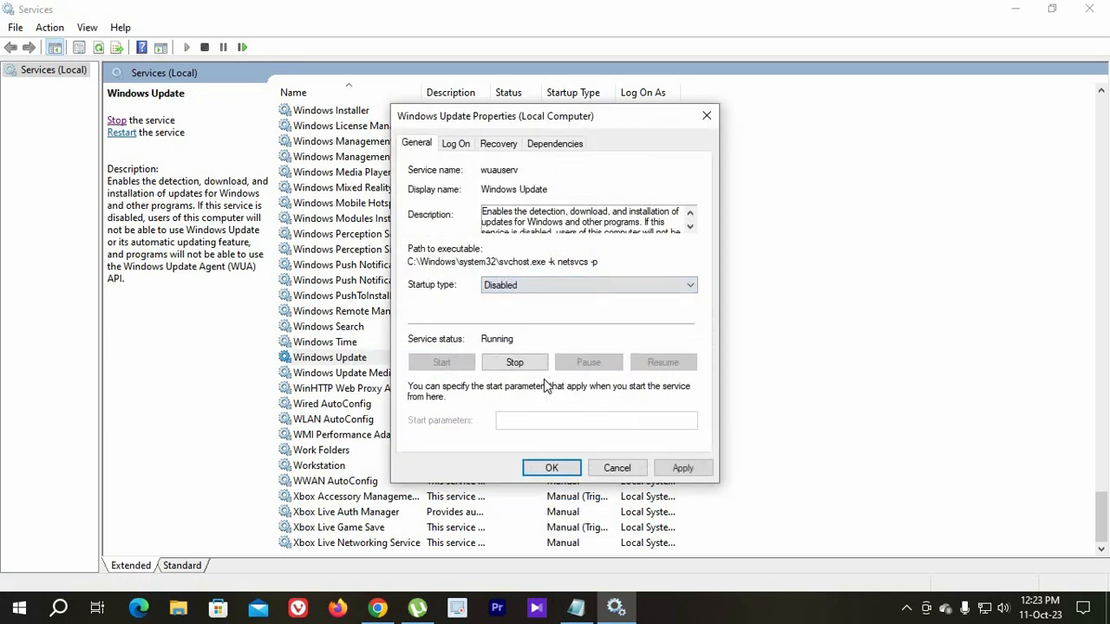
pyautogui.click(526, 362)
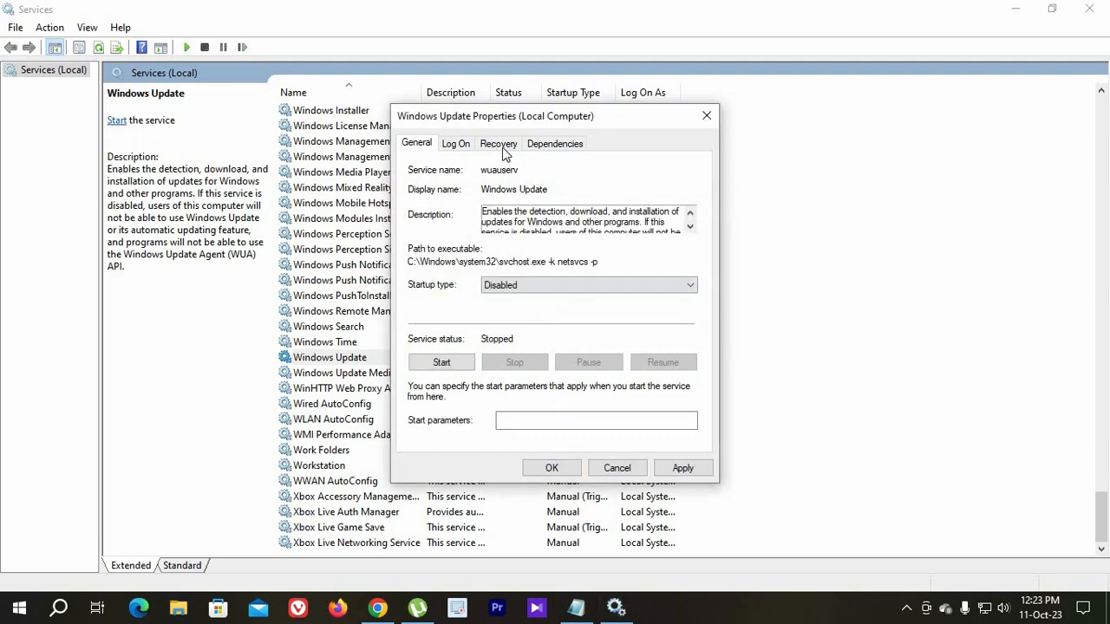
# Check the service's Recovery settings, then apply the changes and close the Windows Update properties
pyautogui.click(501, 144)
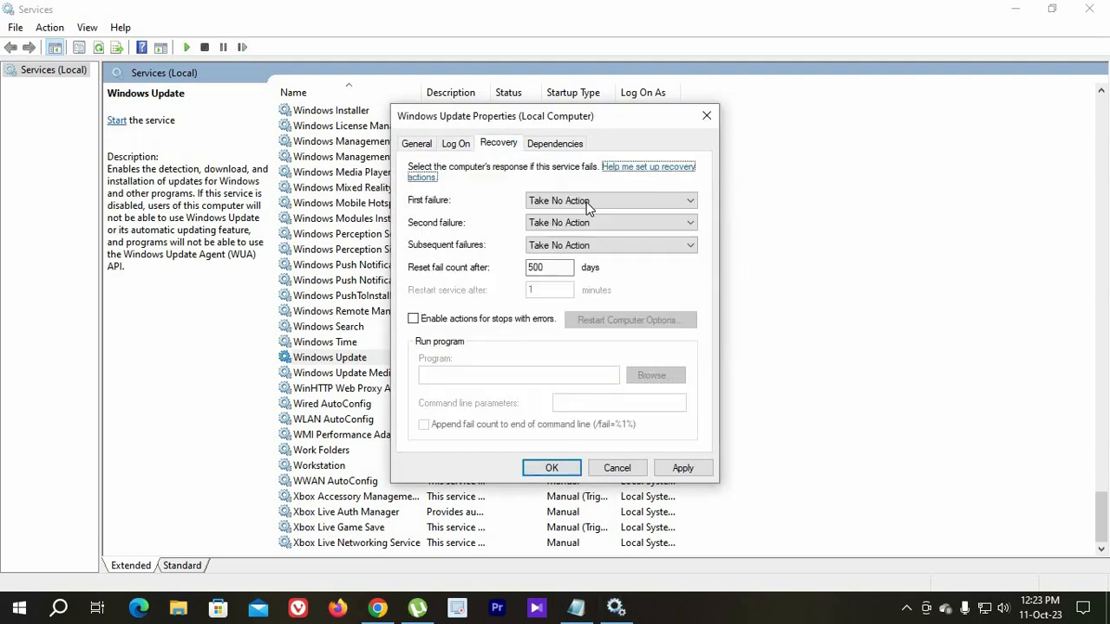
pyautogui.click(685, 469)
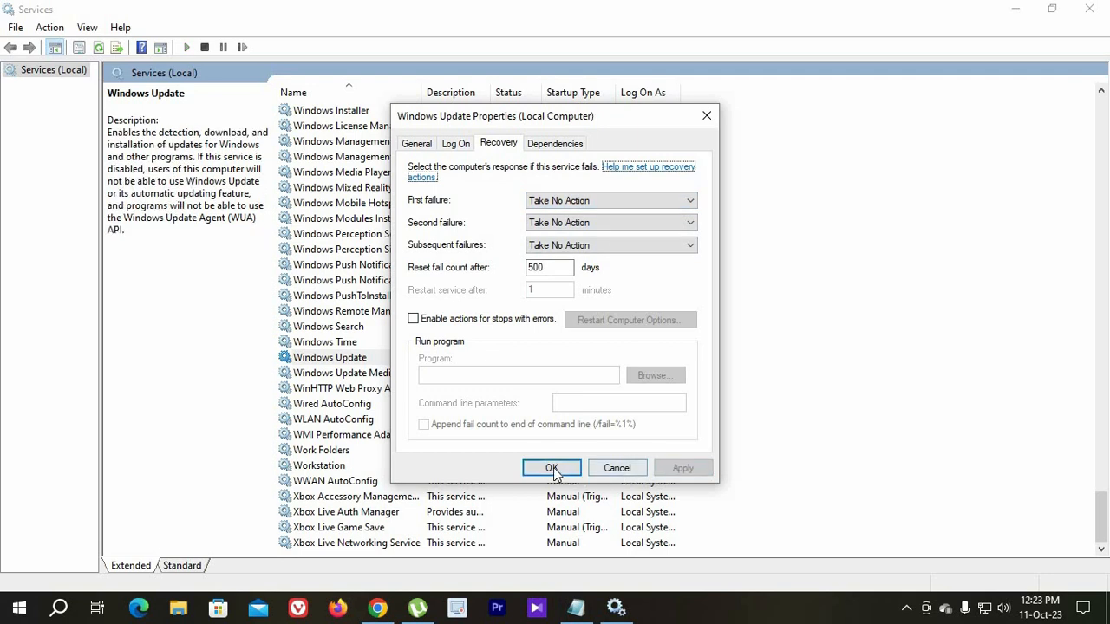
pyautogui.click(553, 467)
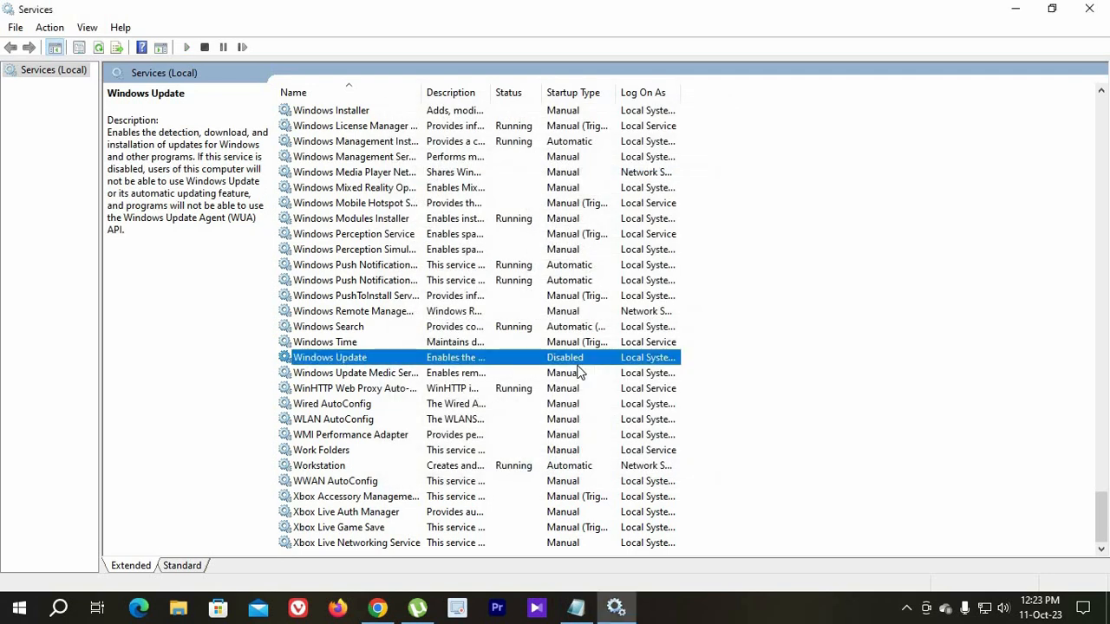
# Close the Services console and refresh the desktop
pyautogui.click(1094, 9)
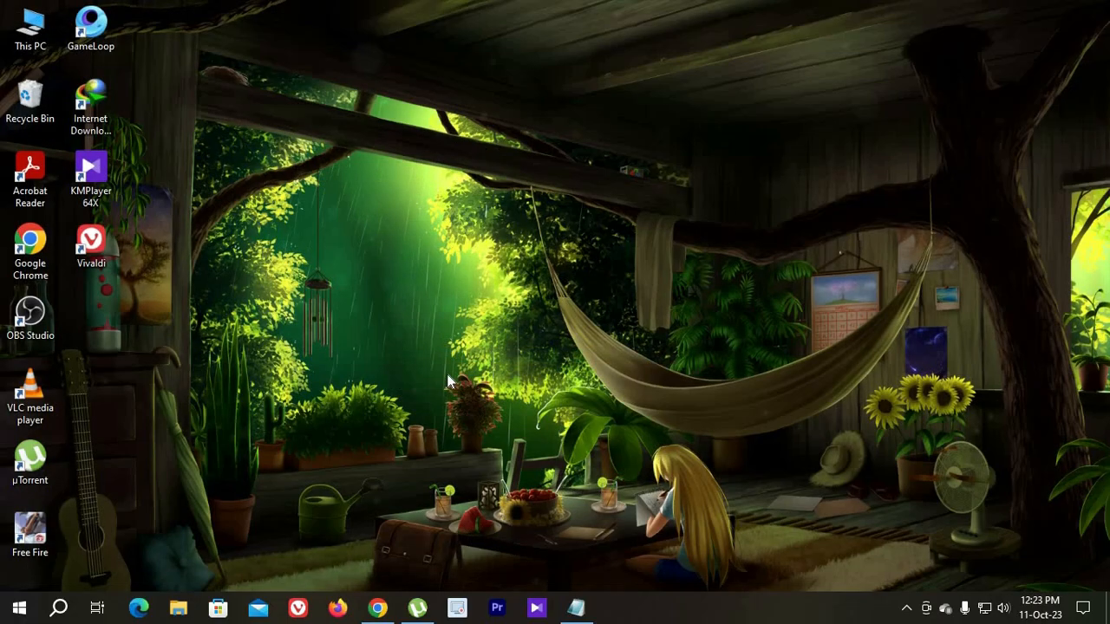
pyautogui.rightClick(305, 246)
pyautogui.click(330, 250)
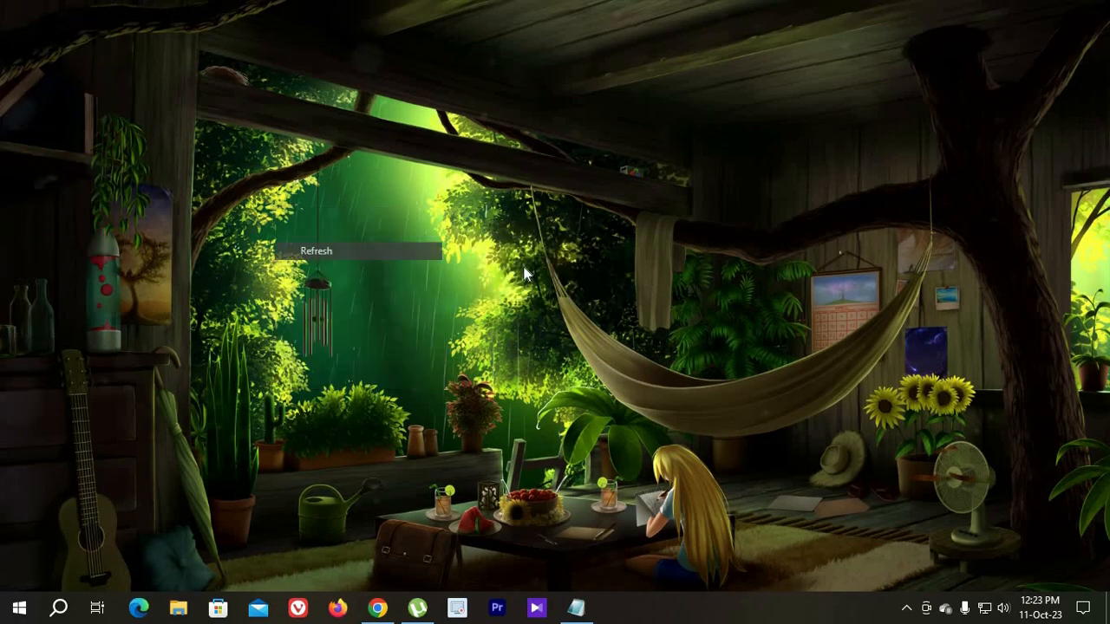